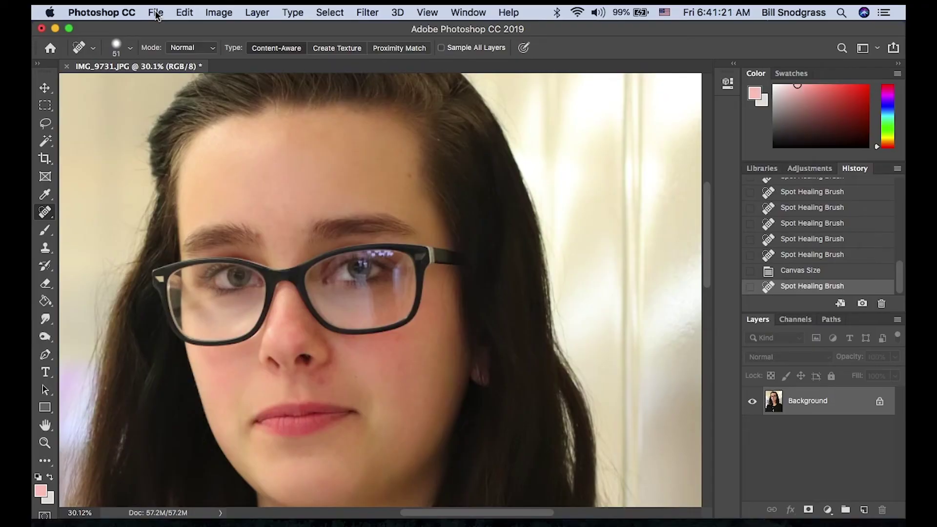
# Step: Zoom out to view the whole portrait after the blemish retouches
pyautogui.scroll(-5, 417, 176)
# Step: Heal the leftover spots near the chin and on the forehead with the Spot Healing Brush
pyautogui.scroll(5, 418, 181)
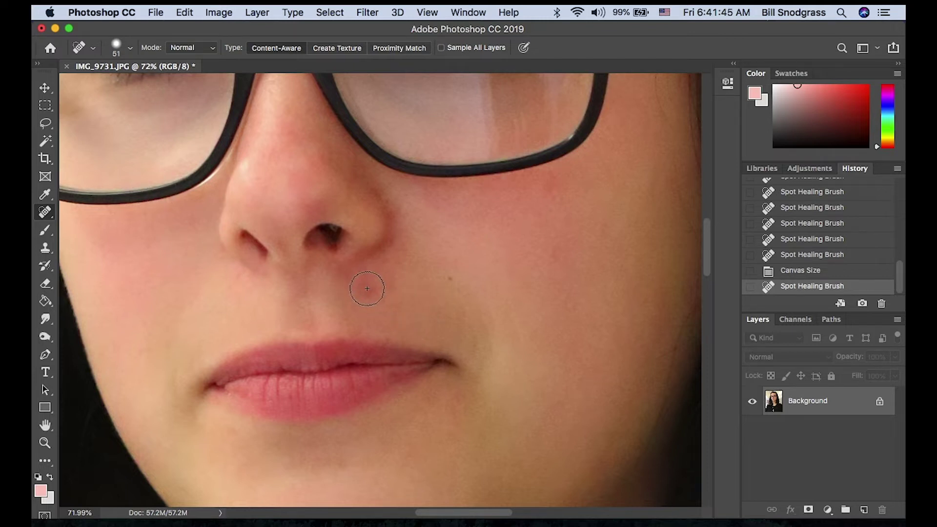
pyautogui.click(45, 212)
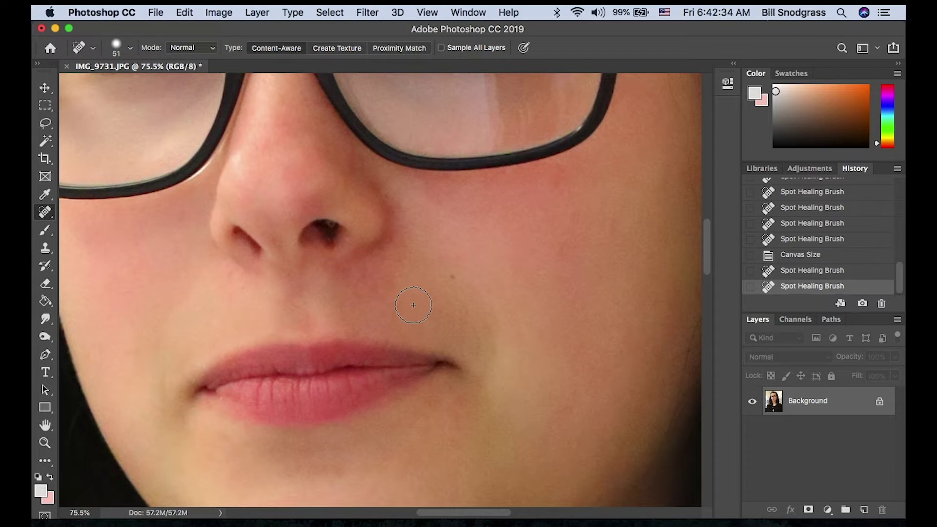
pyautogui.scroll(-4, 464, 309)
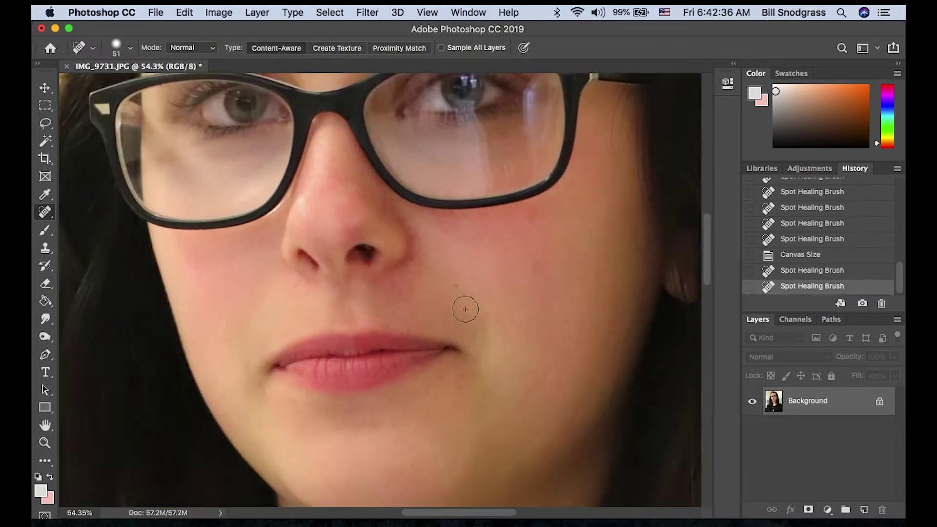
pyautogui.scroll(-1, 540, 272)
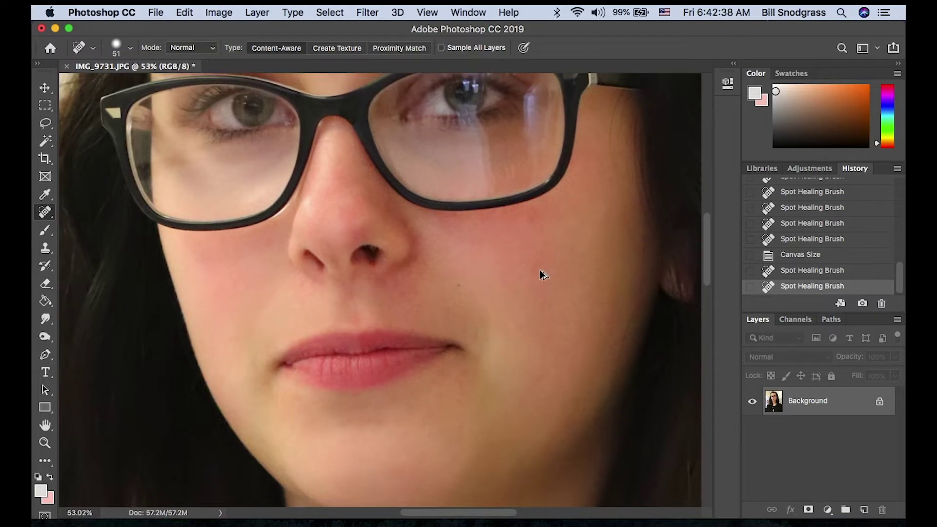
pyautogui.scroll(-1, 522, 274)
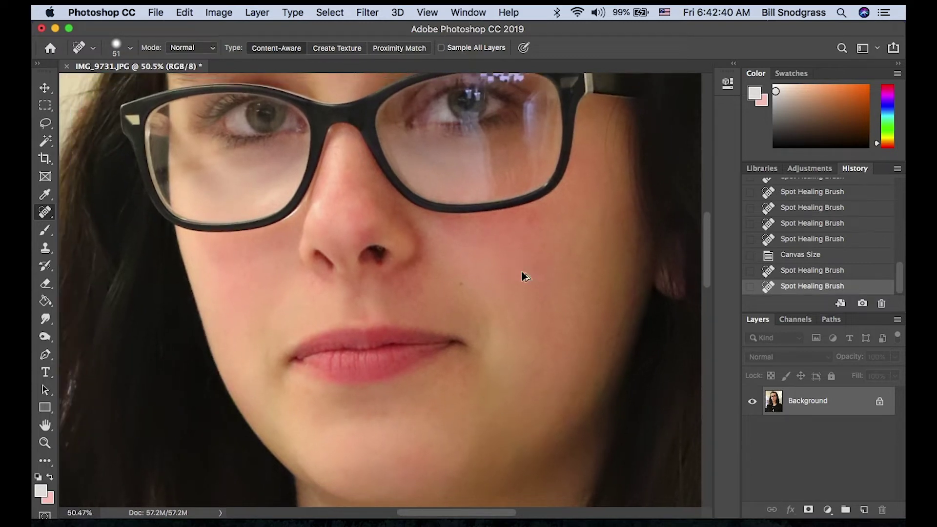
pyautogui.scroll(5, 517, 271)
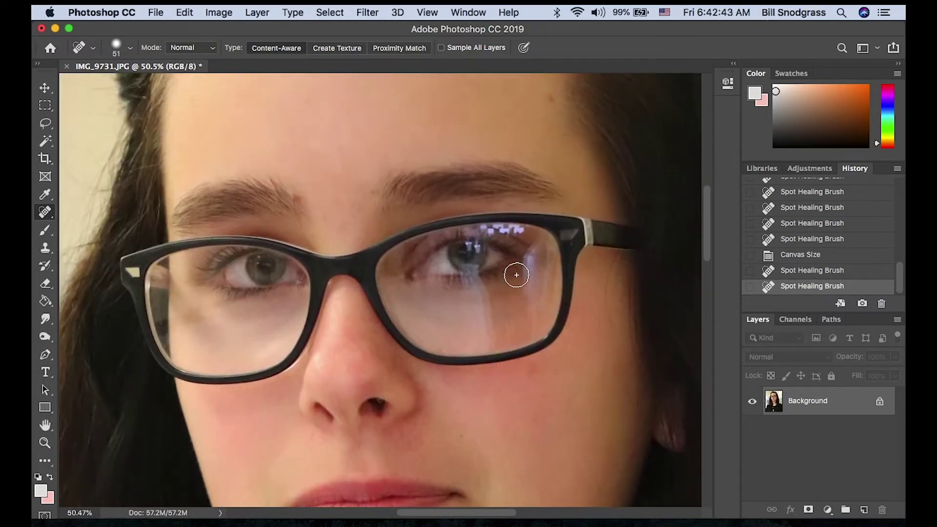
pyautogui.scroll(3, 480, 263)
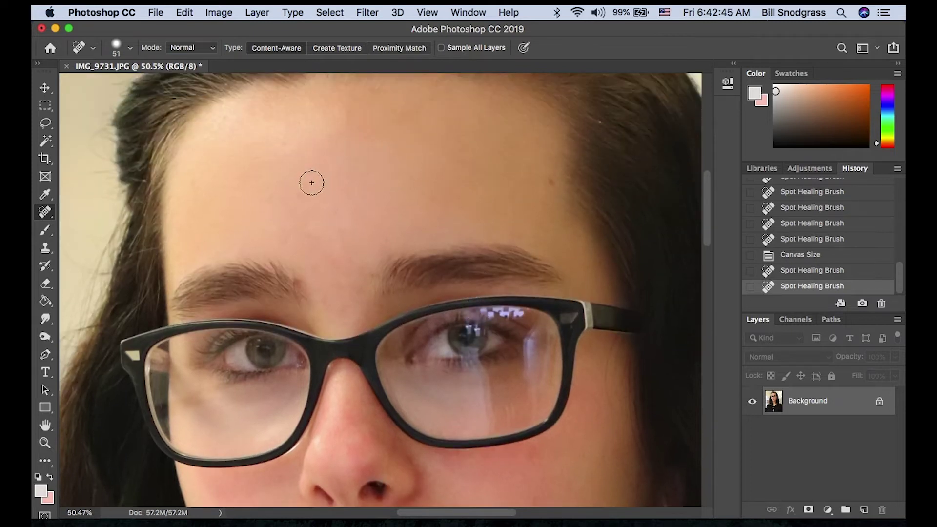
pyautogui.click(307, 186)
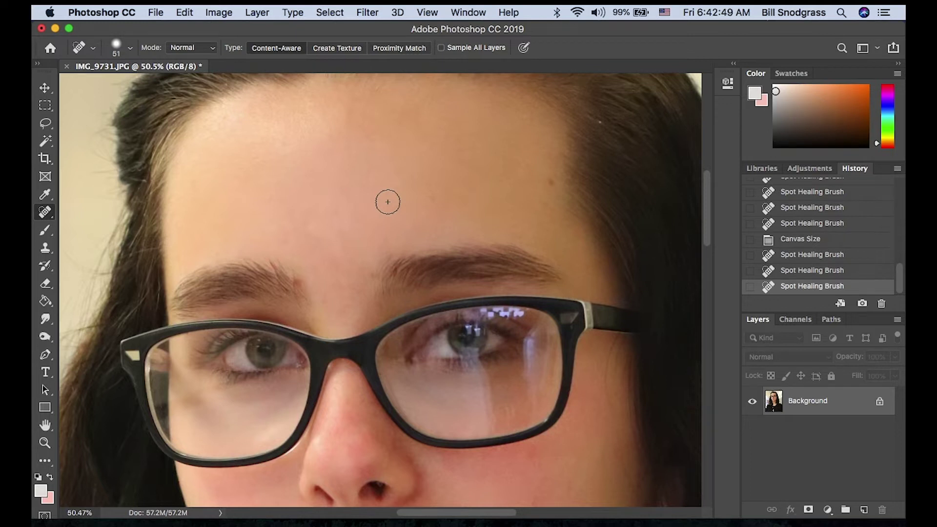
pyautogui.click(370, 14)
# Step: Run Filter > Anthropics > PortraitPro on the portrait and mark the face as Female
pyautogui.moveTo(400, 317)
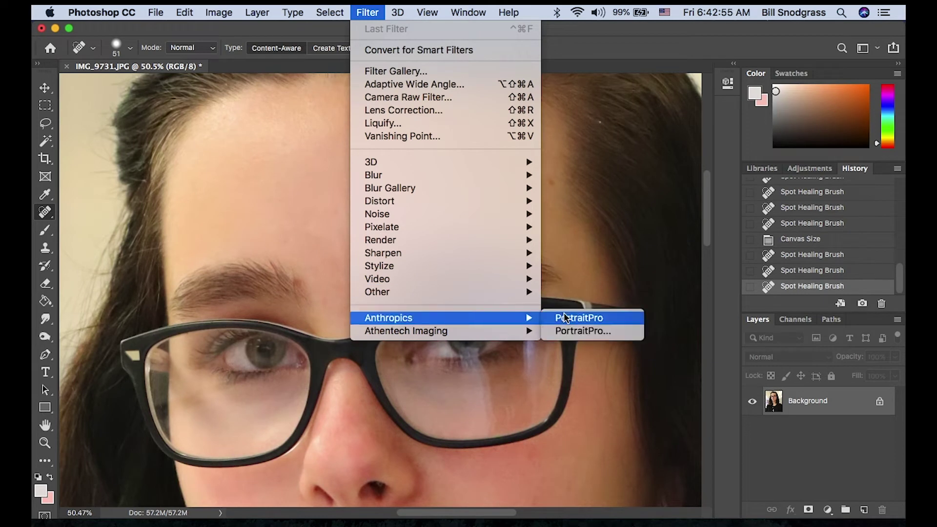
pyautogui.moveTo(218, 12)
pyautogui.moveTo(367, 14)
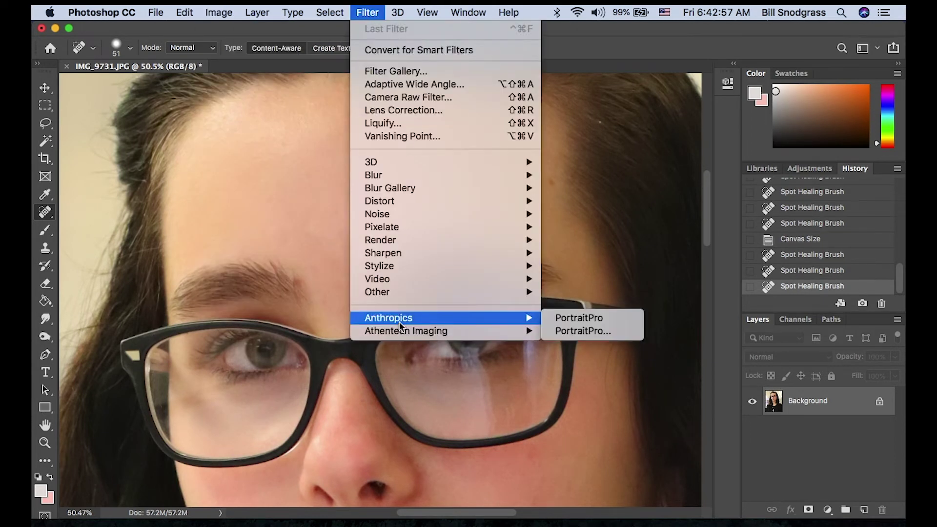
pyautogui.click(581, 329)
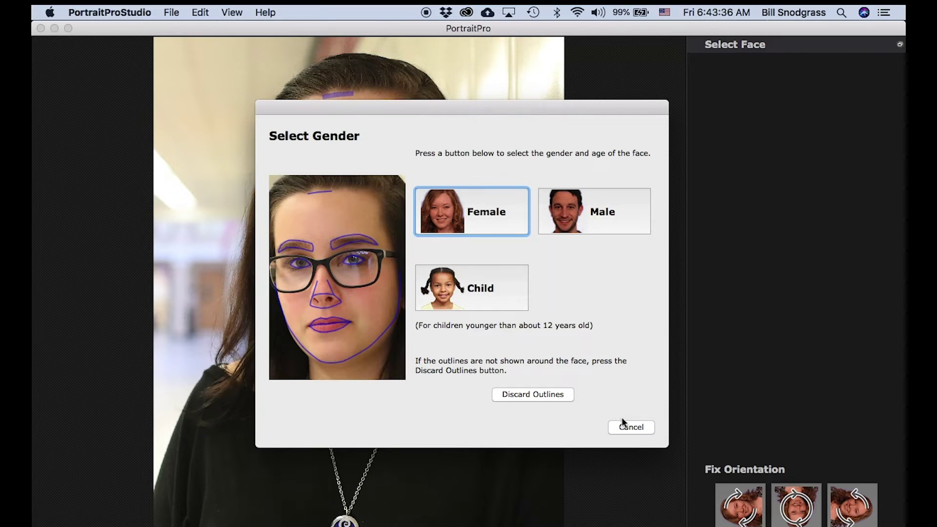
pyautogui.click(471, 223)
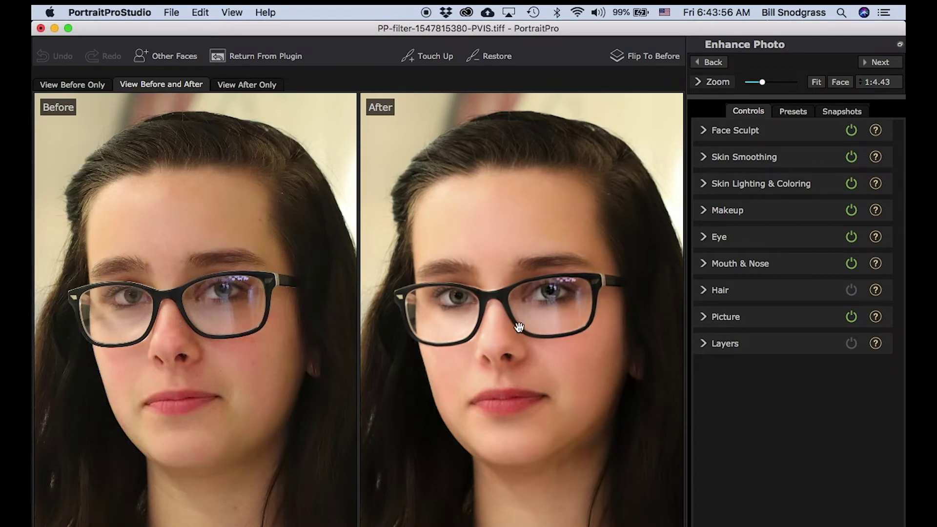
# Step: Zoom and pan the Before and After views to centre the woman's face
pyautogui.scroll(5, 206, 347)
pyautogui.scroll(-2, 206, 347)
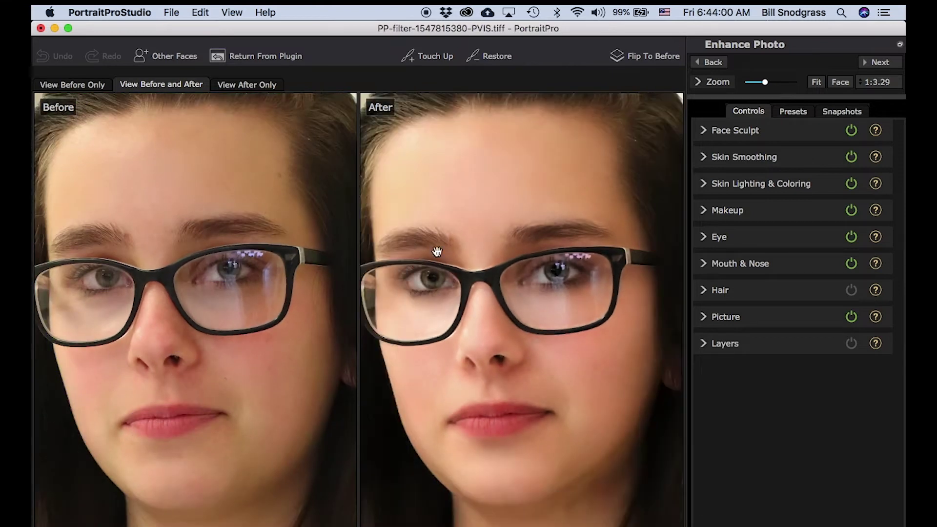
pyautogui.moveTo(458, 195); pyautogui.dragTo(591, 266)
pyautogui.moveTo(321, 222)
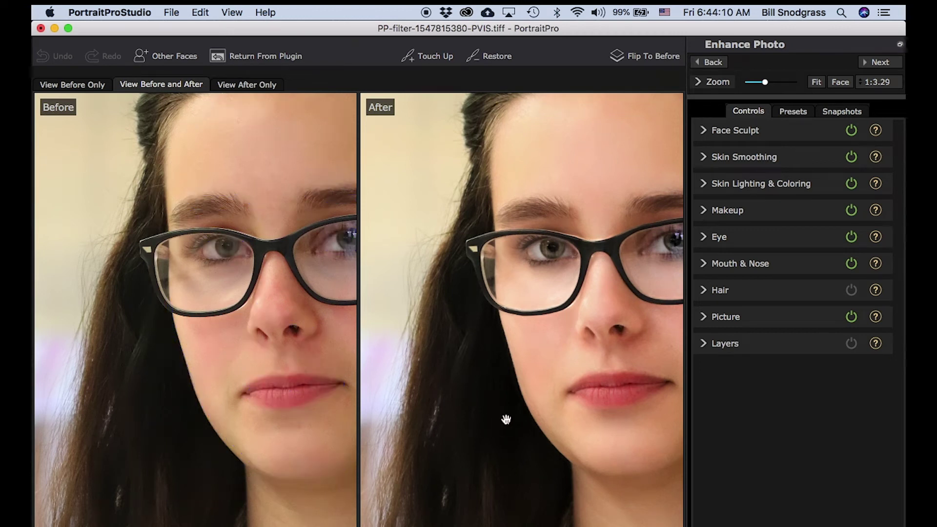
pyautogui.scroll(5, 506, 419)
# Step: Drag the jaw outline points onto the right-side jaw edge, panning along cheek and chin
pyautogui.moveTo(383, 408); pyautogui.dragTo(437, 240)
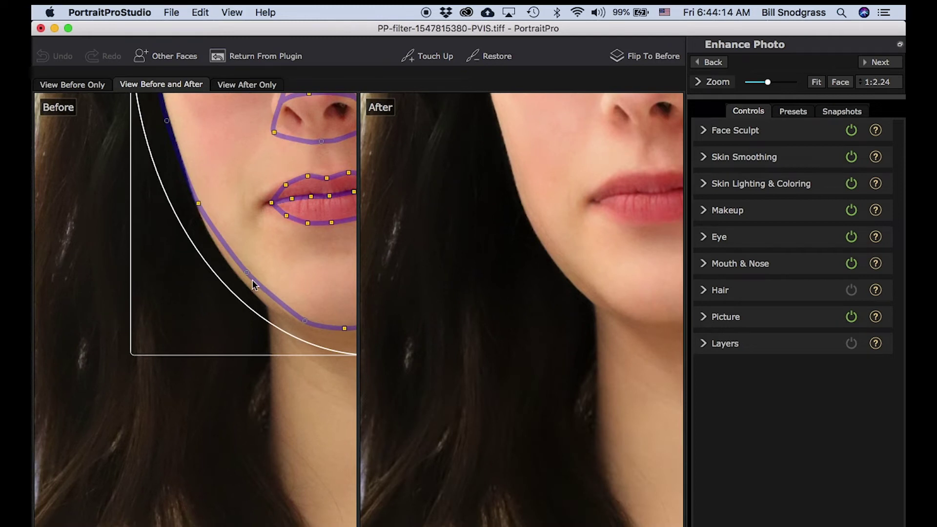
pyautogui.moveTo(246, 272); pyautogui.dragTo(235, 276)
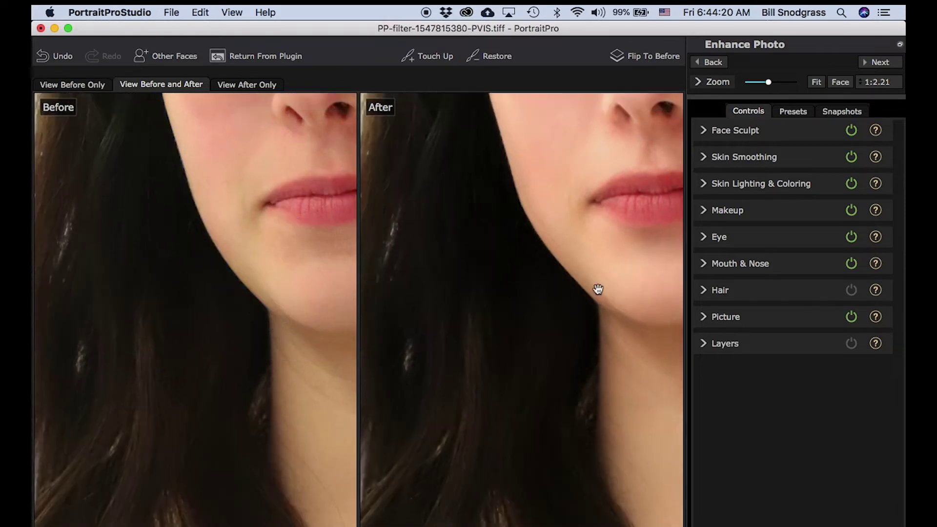
pyautogui.moveTo(597, 289); pyautogui.dragTo(418, 272)
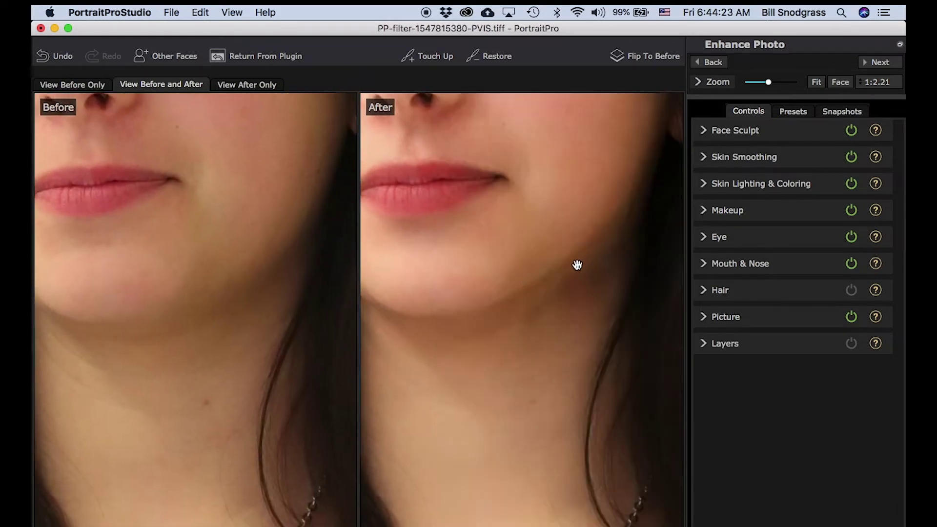
pyautogui.moveTo(161, 288)
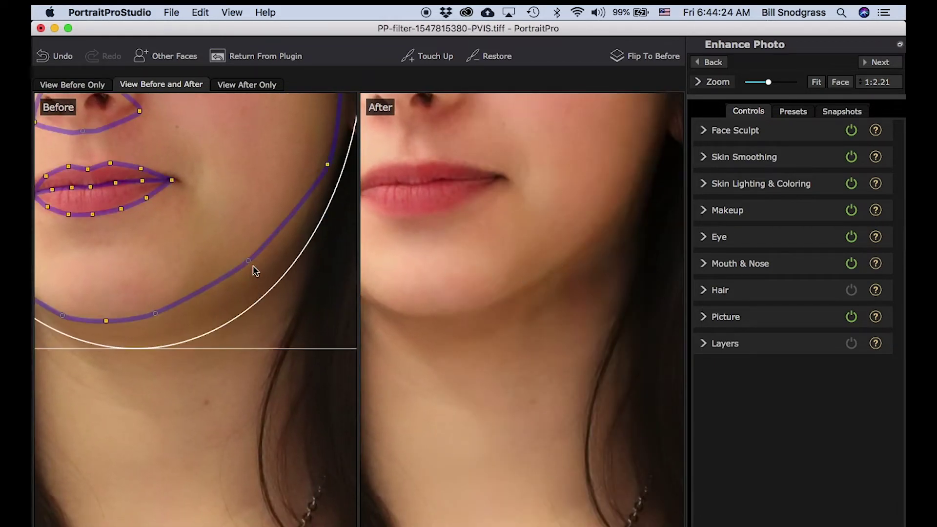
pyautogui.moveTo(250, 262); pyautogui.dragTo(254, 269)
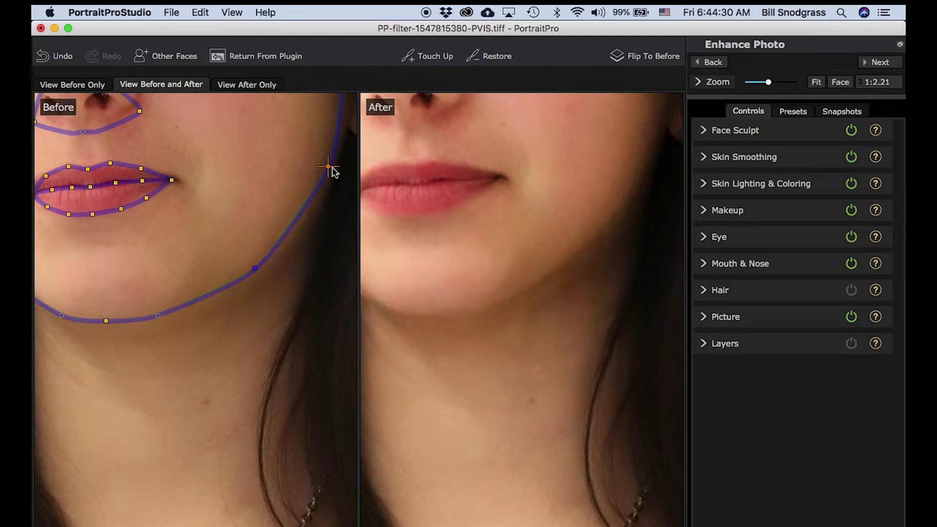
pyautogui.moveTo(331, 168); pyautogui.dragTo(334, 169)
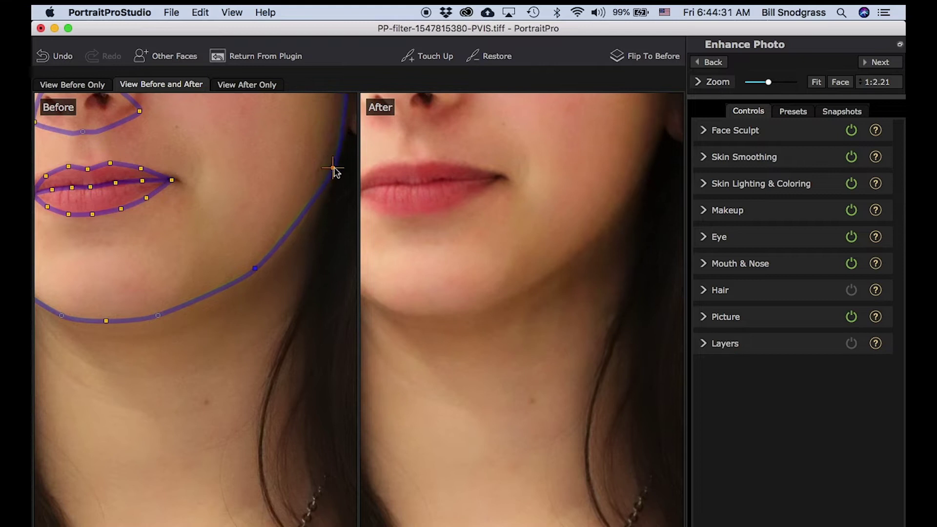
pyautogui.click(254, 272)
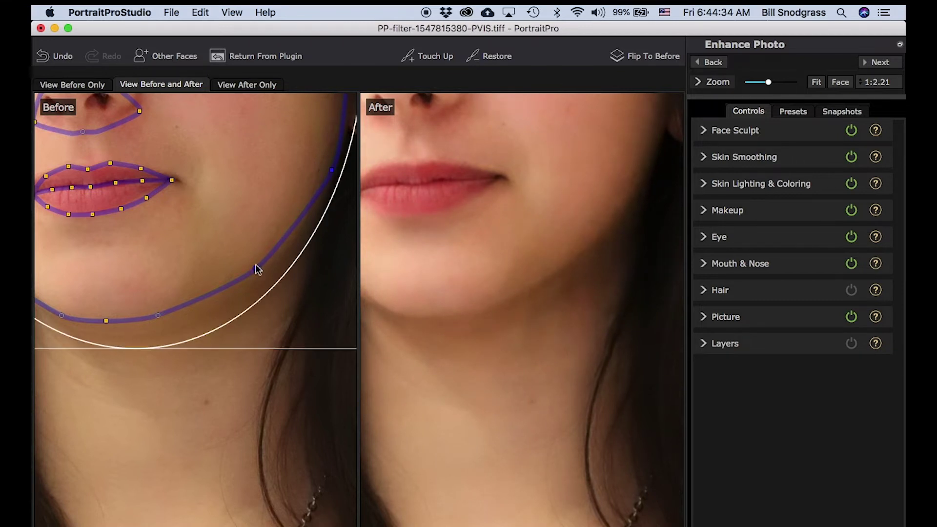
pyautogui.click(256, 268)
pyautogui.moveTo(255, 268); pyautogui.dragTo(278, 264)
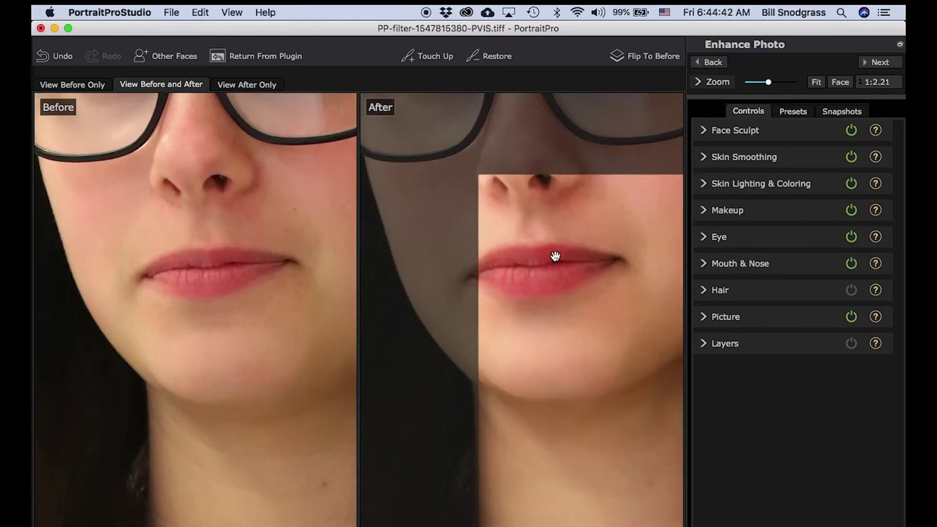
# Step: Align the left and right lip-outline corners with the actual mouth corners
pyautogui.moveTo(246, 288)
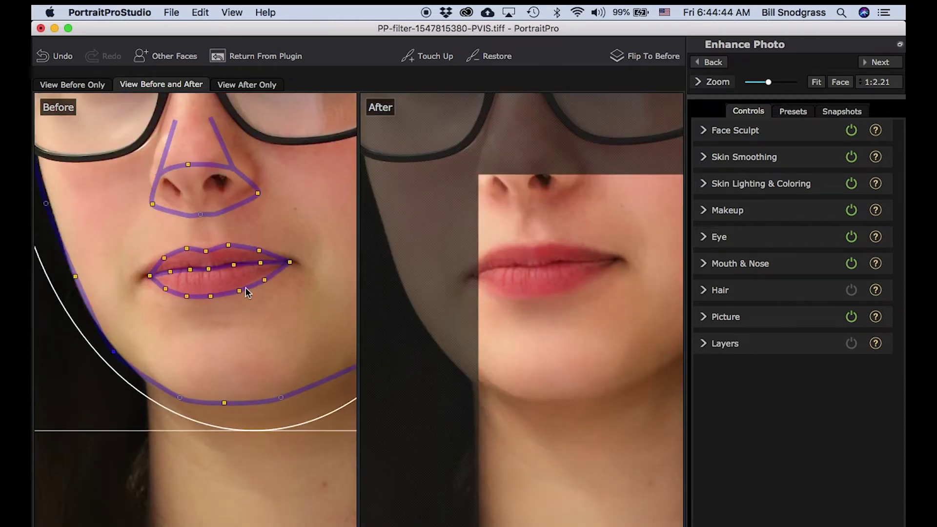
pyautogui.moveTo(139, 281); pyautogui.dragTo(141, 279)
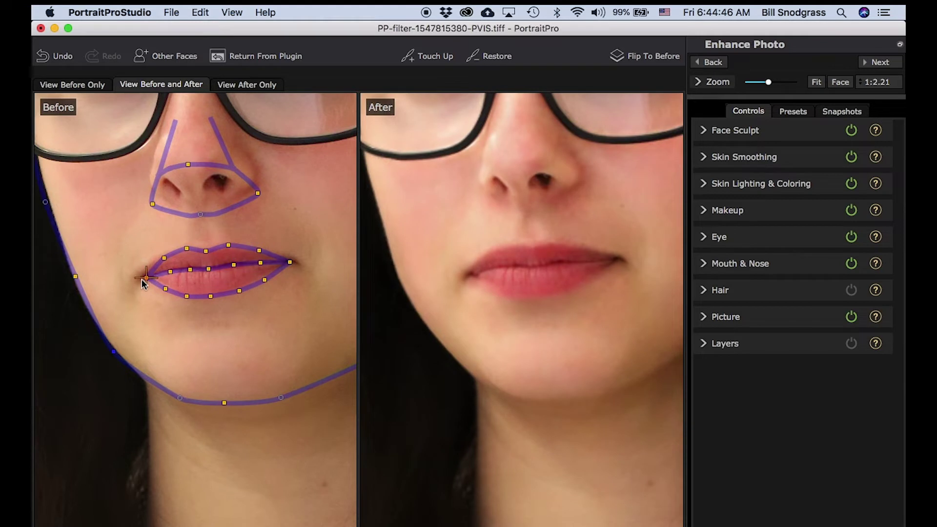
pyautogui.moveTo(141, 279); pyautogui.dragTo(139, 278)
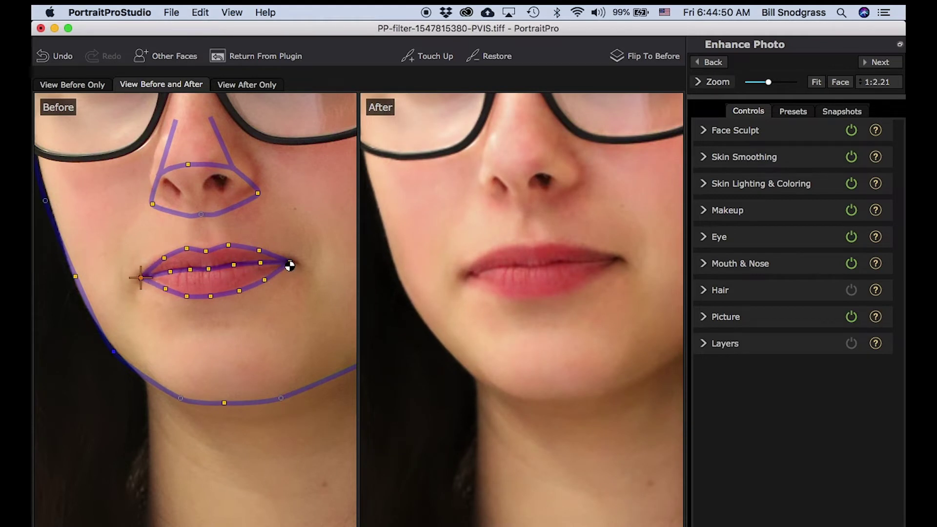
pyautogui.moveTo(290, 265); pyautogui.dragTo(288, 262)
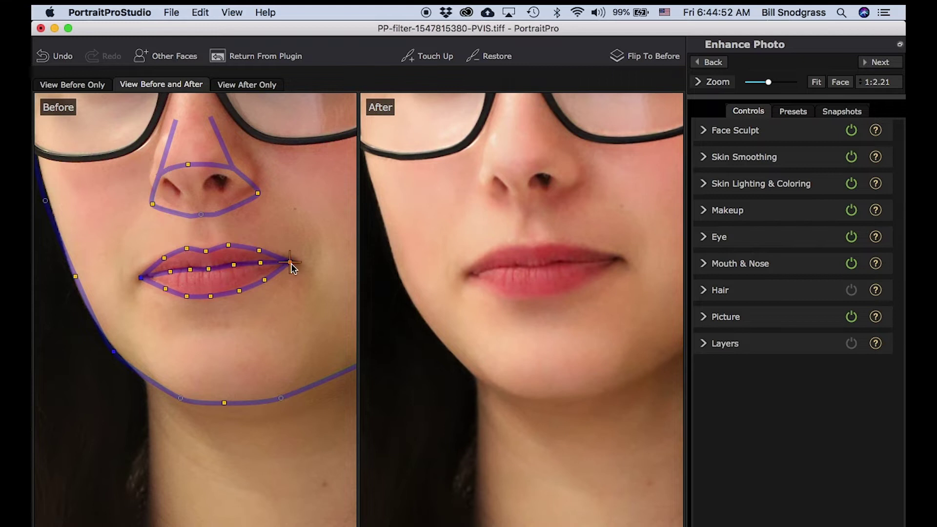
pyautogui.moveTo(290, 263); pyautogui.dragTo(295, 264)
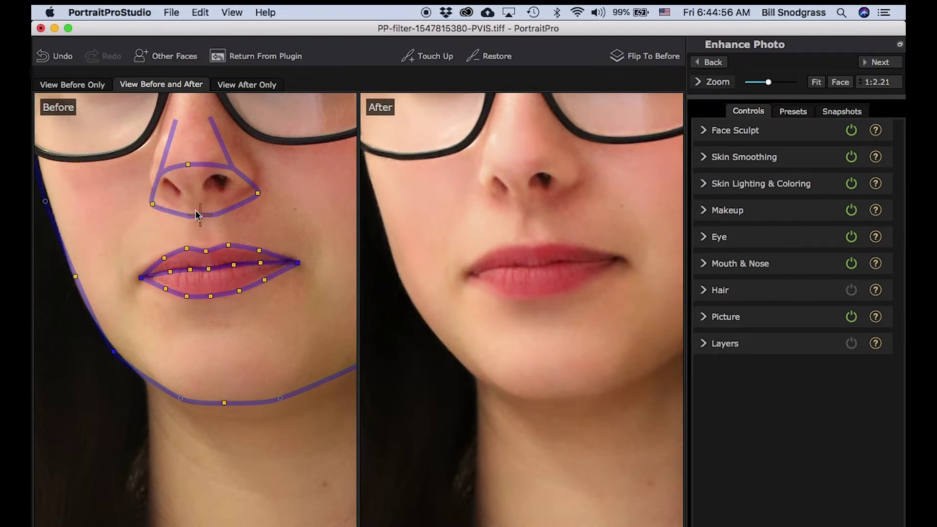
# Step: Raise the nose outline points so they sit on the nostrils and nose base
pyautogui.moveTo(197, 214); pyautogui.dragTo(194, 205)
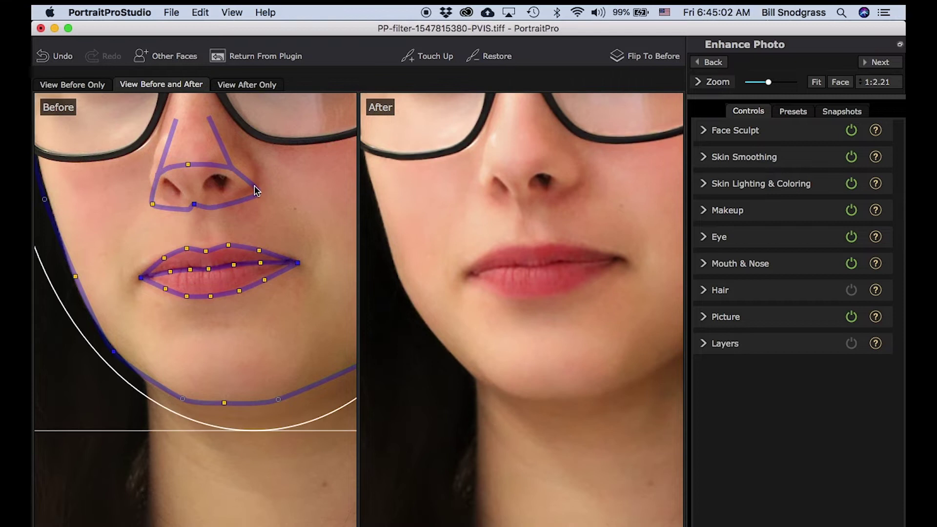
pyautogui.moveTo(259, 194); pyautogui.dragTo(264, 183)
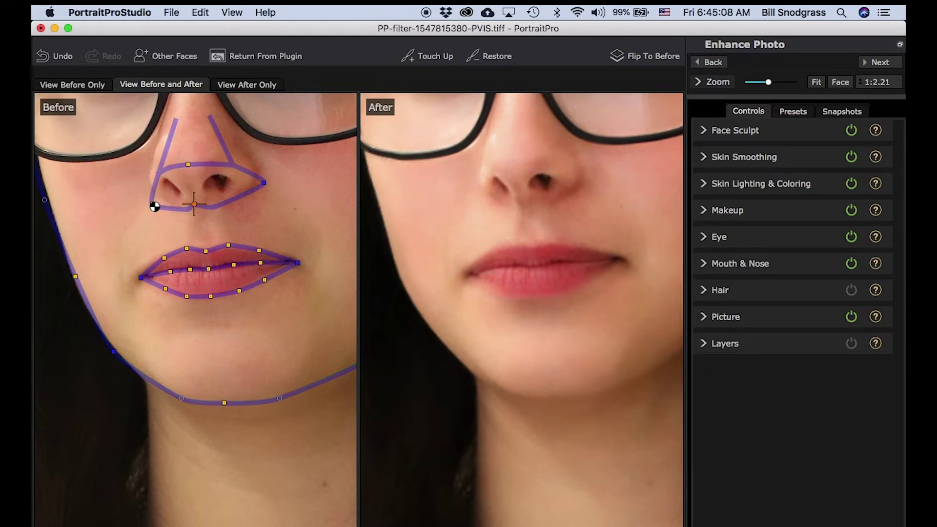
pyautogui.moveTo(166, 208); pyautogui.dragTo(150, 194)
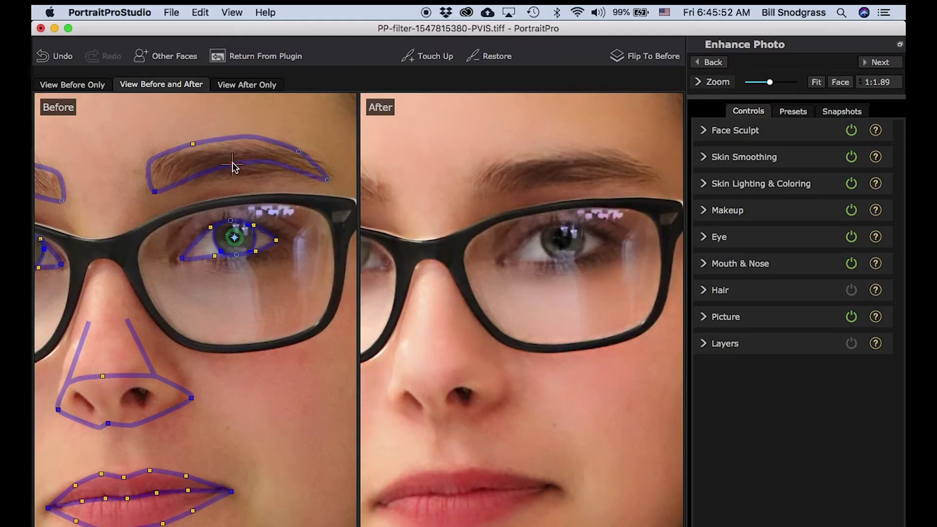
# Step: Lower the eyebrow outline and pull its outer end onto the end of the brow
pyautogui.moveTo(233, 166); pyautogui.dragTo(252, 176)
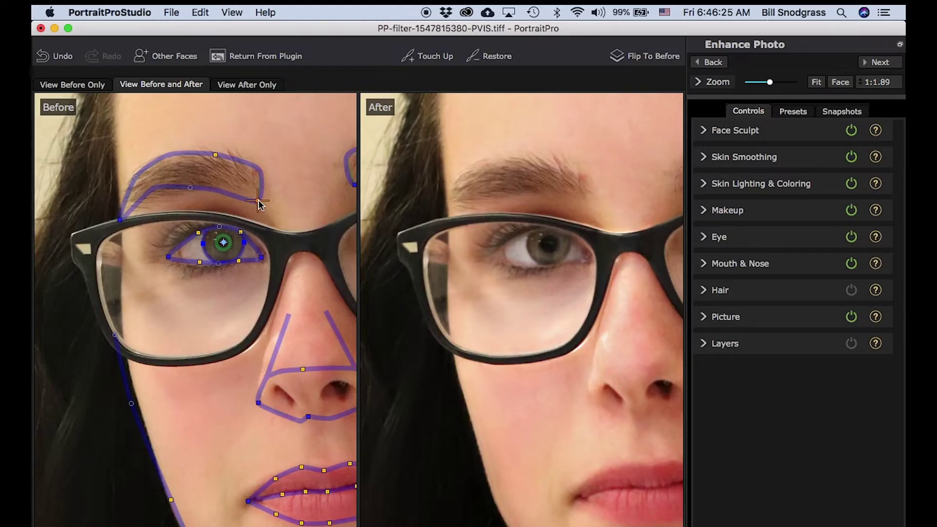
pyautogui.moveTo(258, 201); pyautogui.dragTo(259, 201)
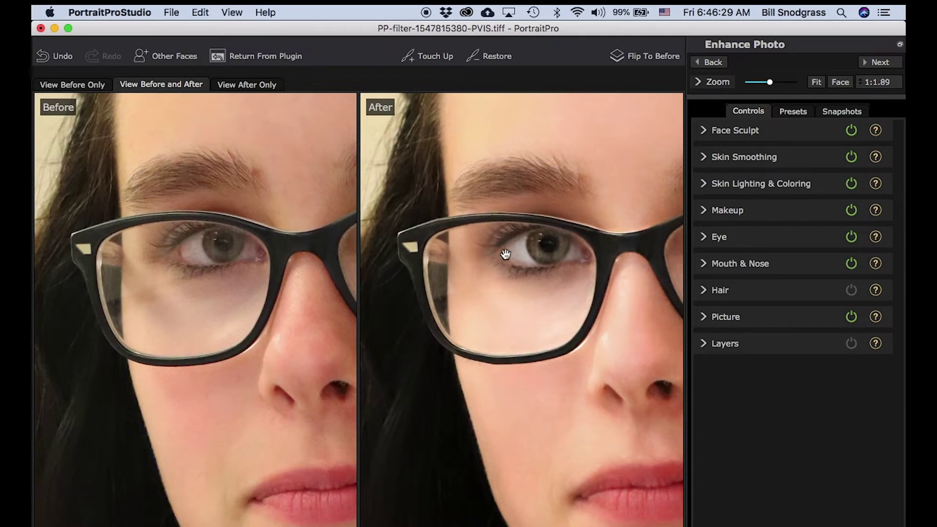
pyautogui.scroll(-1, 507, 258)
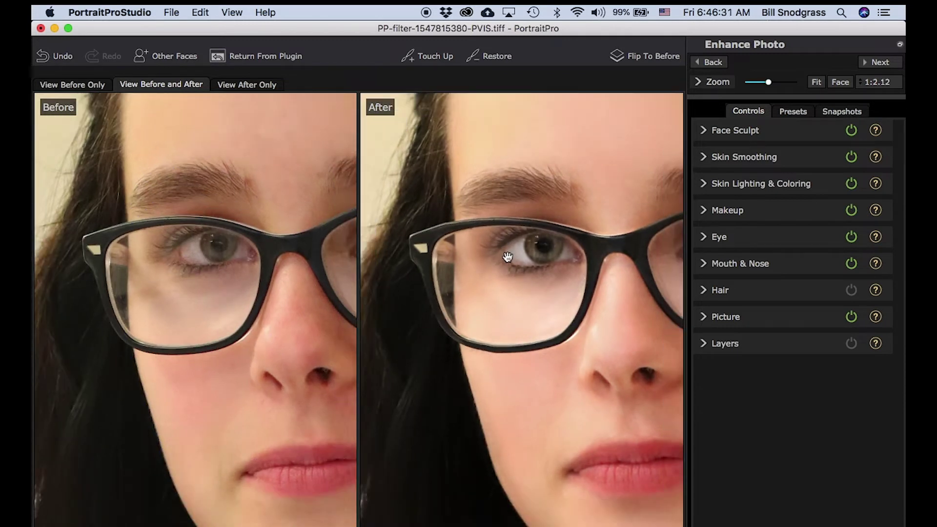
# Step: Zoom out from 1:1.89 to 1:8.24 so the full portrait shows in both panes
pyautogui.scroll(-4, 508, 258)
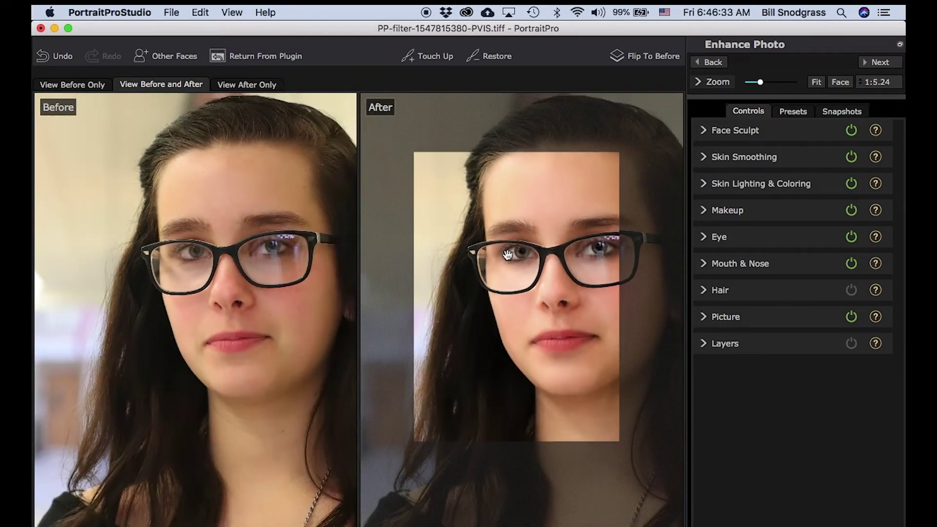
pyautogui.scroll(-1, 508, 254)
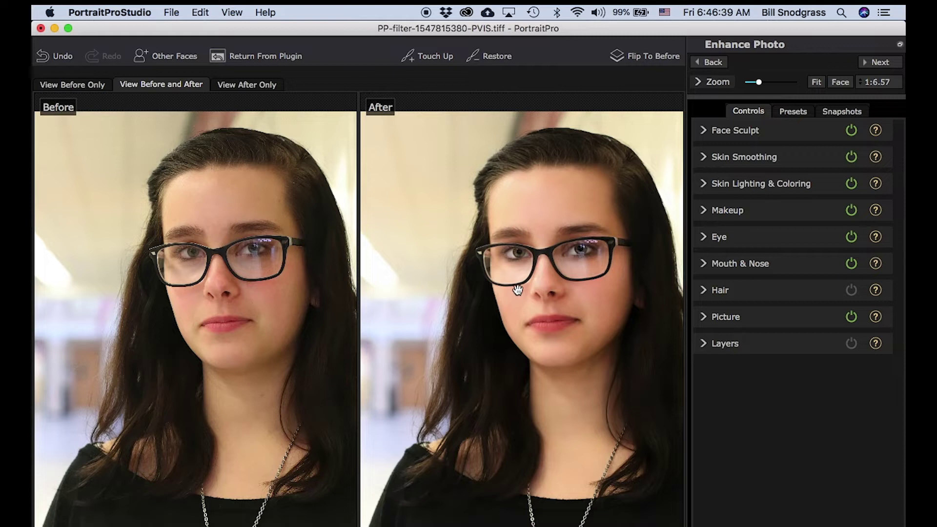
pyautogui.scroll(-1, 583, 301)
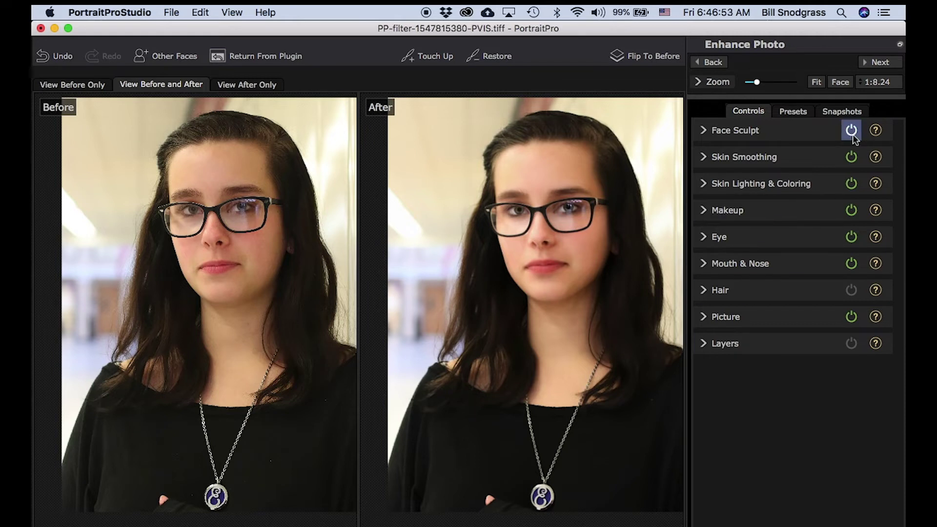
# Step: Apply the Reset to Original preset and expand the face sculpt controls
pyautogui.click(792, 113)
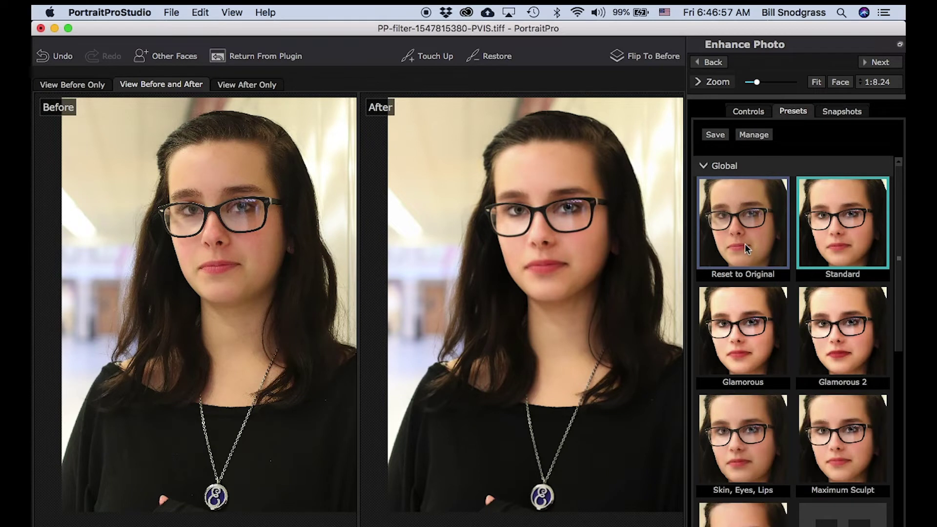
pyautogui.click(744, 244)
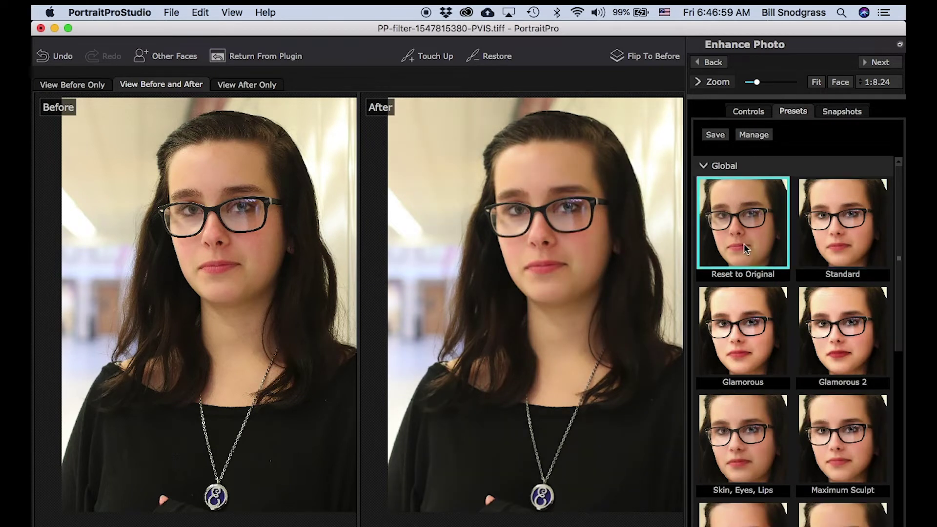
pyautogui.click(750, 115)
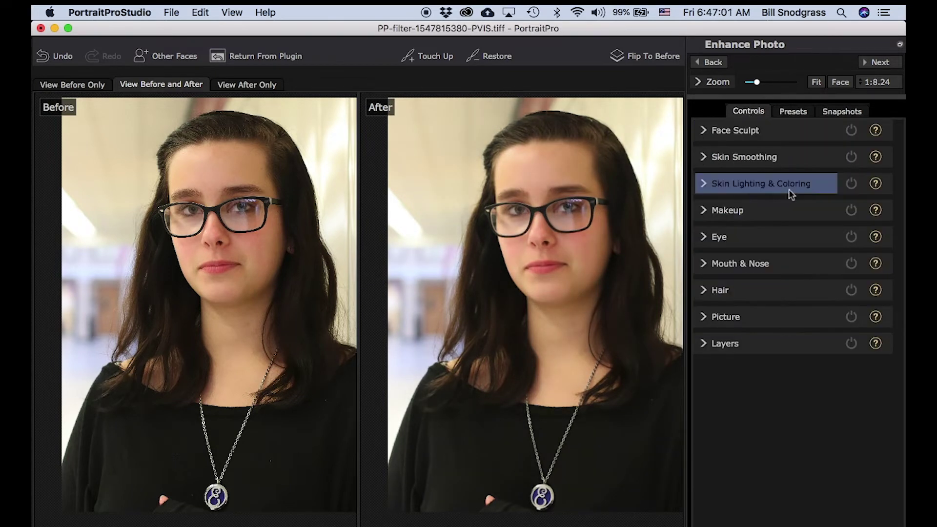
pyautogui.click(705, 131)
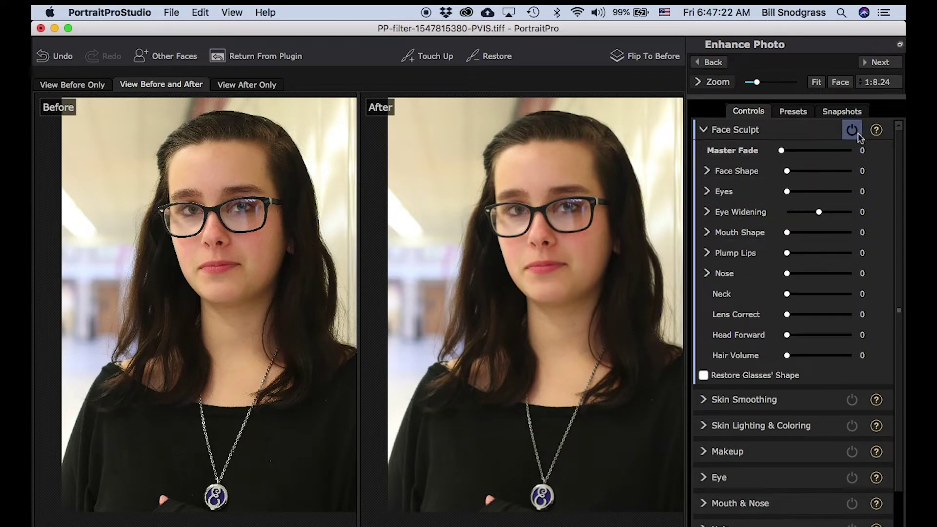
# Step: Compare the Standard preset against Reset to Original, keeping Reset to Original
pyautogui.click(794, 114)
pyautogui.click(837, 207)
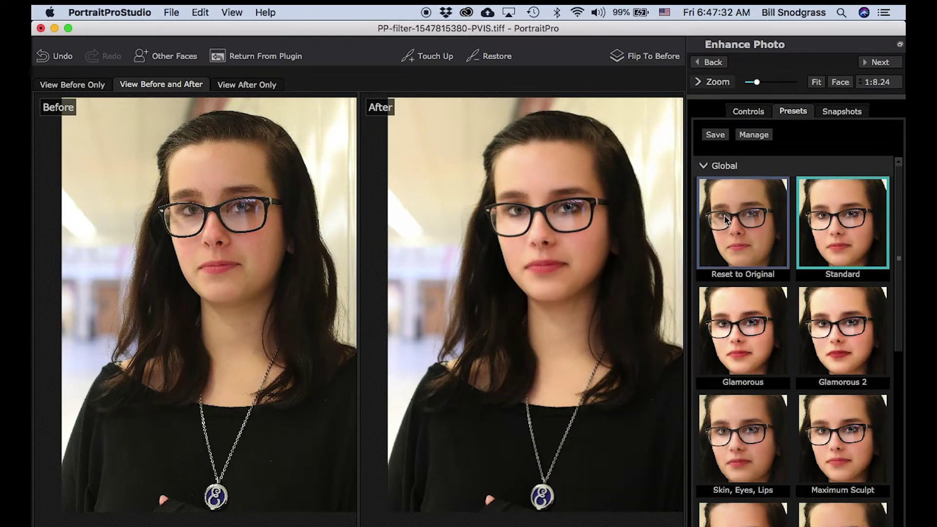
pyautogui.click(739, 220)
pyautogui.click(862, 226)
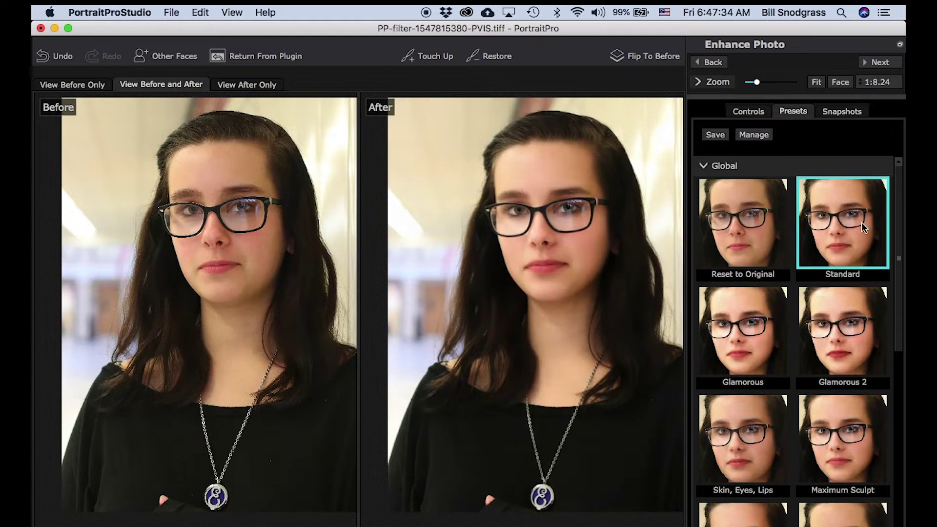
pyautogui.click(777, 222)
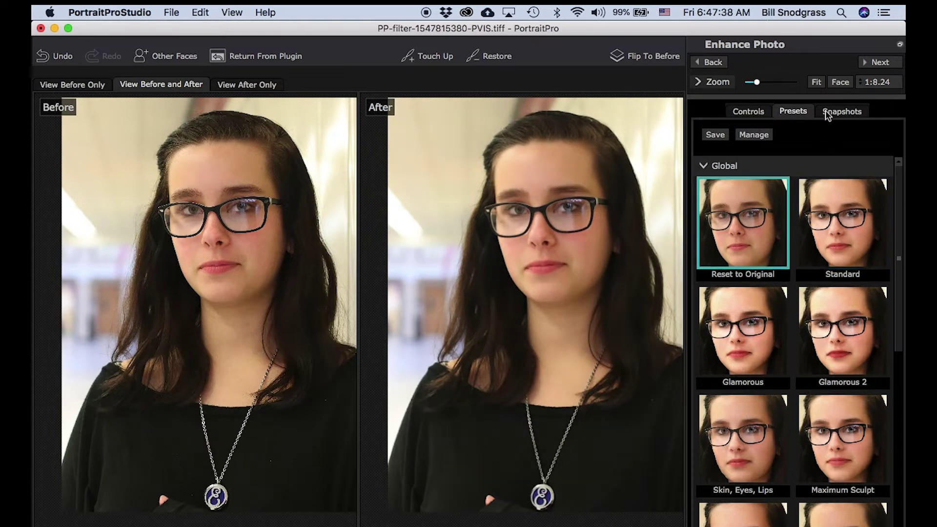
pyautogui.click(751, 112)
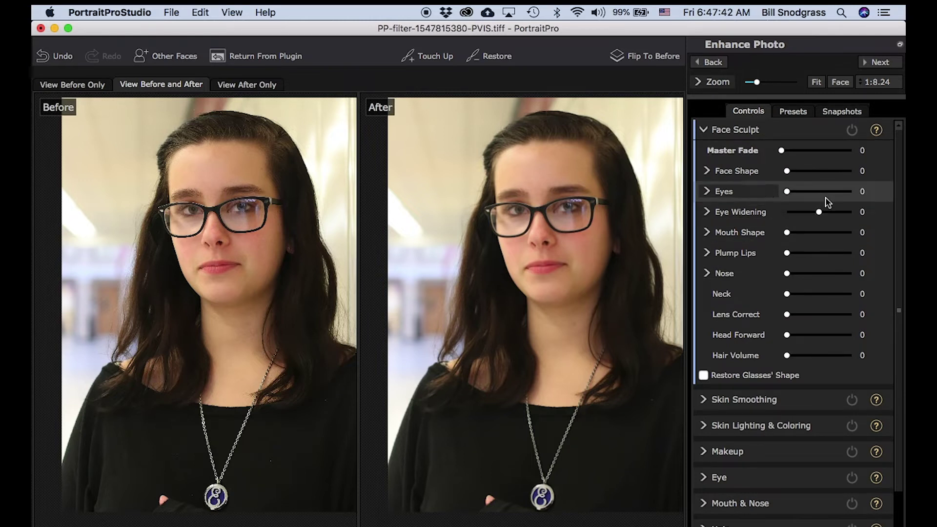
pyautogui.click(704, 131)
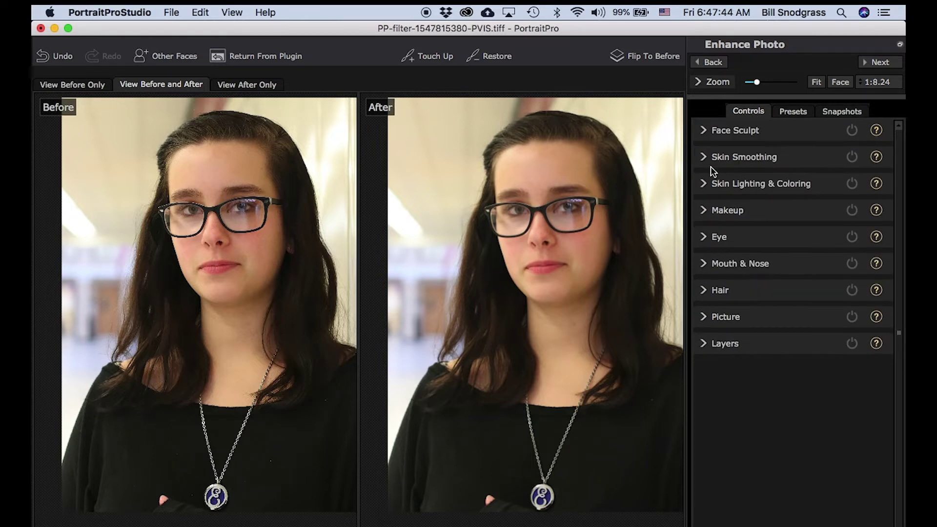
# Step: Set Skin Smoothing Master Fade to 20 and zoom in on the nose and mouth to check
pyautogui.click(710, 156)
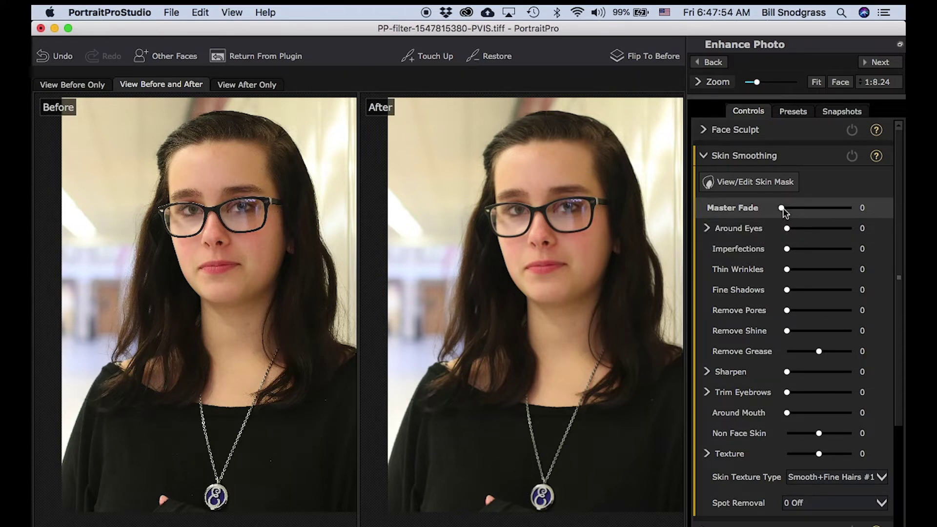
pyautogui.moveTo(781, 208); pyautogui.dragTo(796, 210)
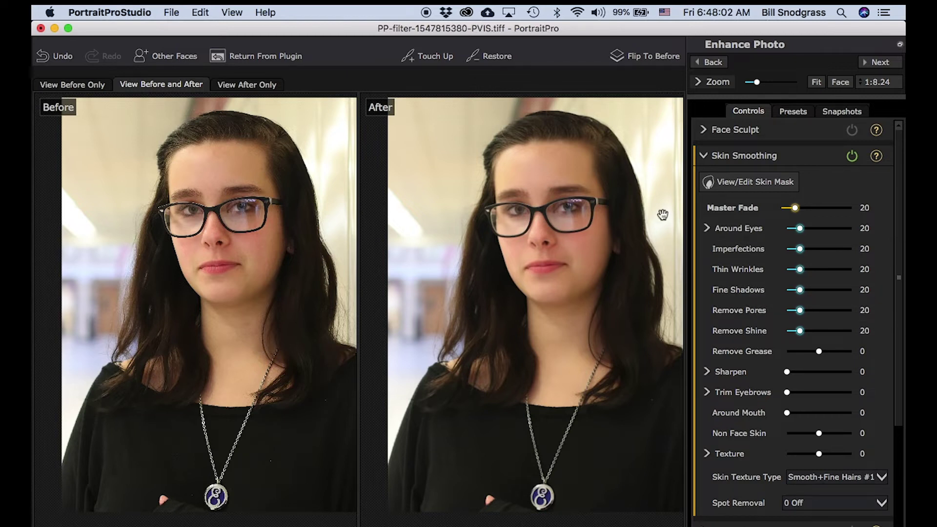
pyautogui.scroll(3, 562, 270)
pyautogui.scroll(4, 564, 271)
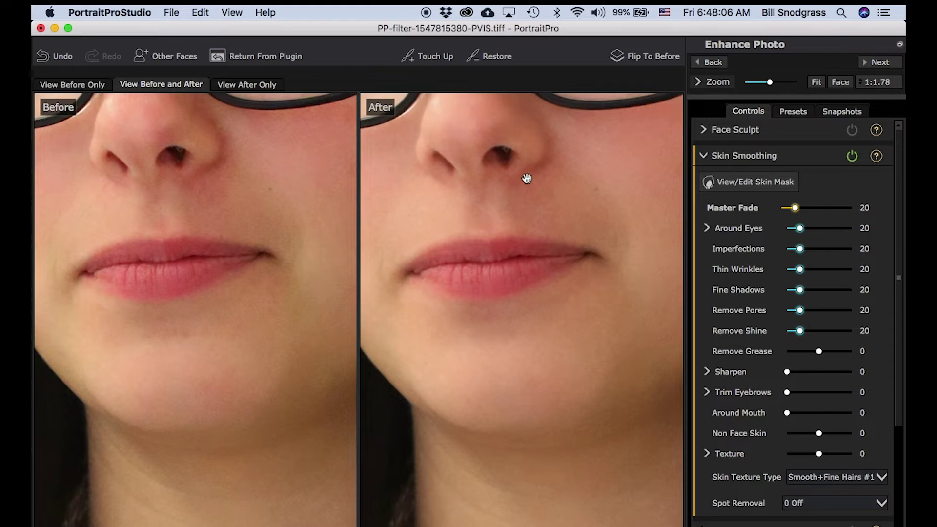
pyautogui.moveTo(320, 195)
pyautogui.moveTo(561, 195); pyautogui.dragTo(569, 230)
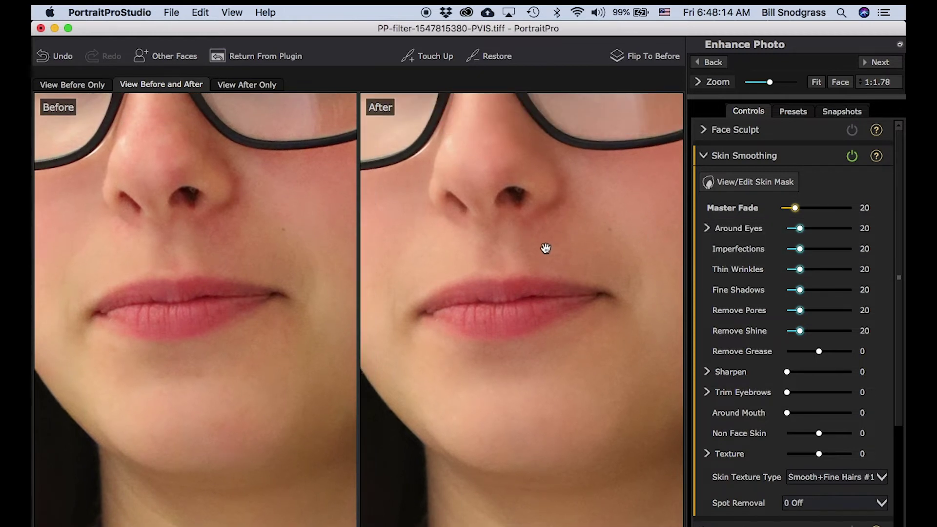
# Step: Zoom back out and bring up the Touch Up and restore brush options
pyautogui.scroll(-1, 544, 248)
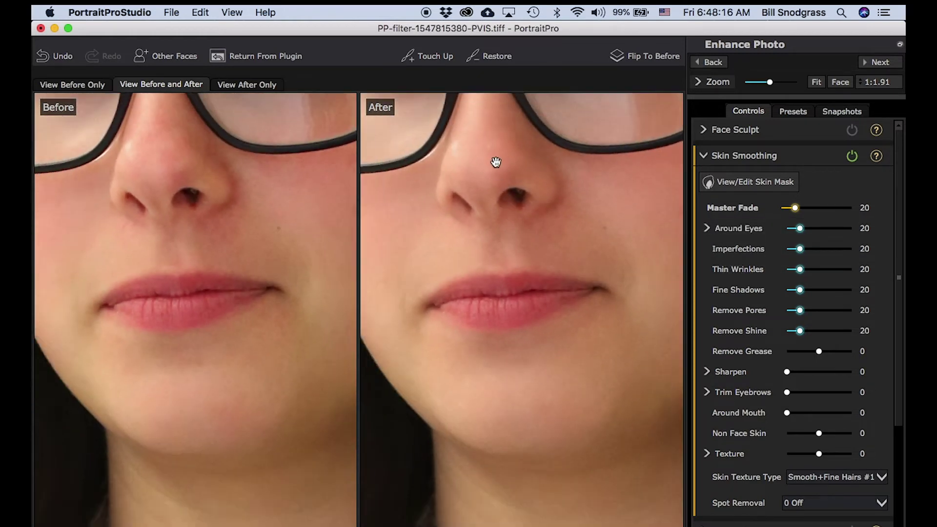
pyautogui.scroll(-5, 496, 156)
pyautogui.click(427, 56)
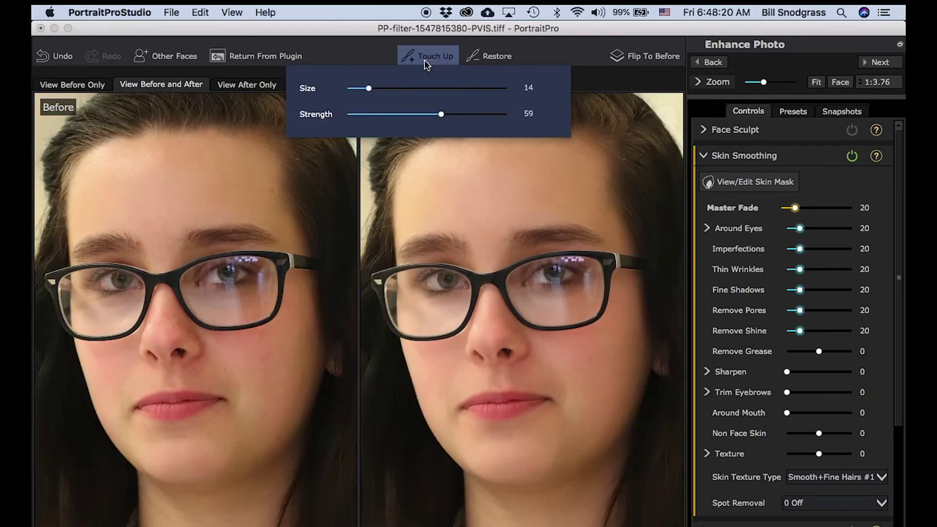
pyautogui.click(473, 57)
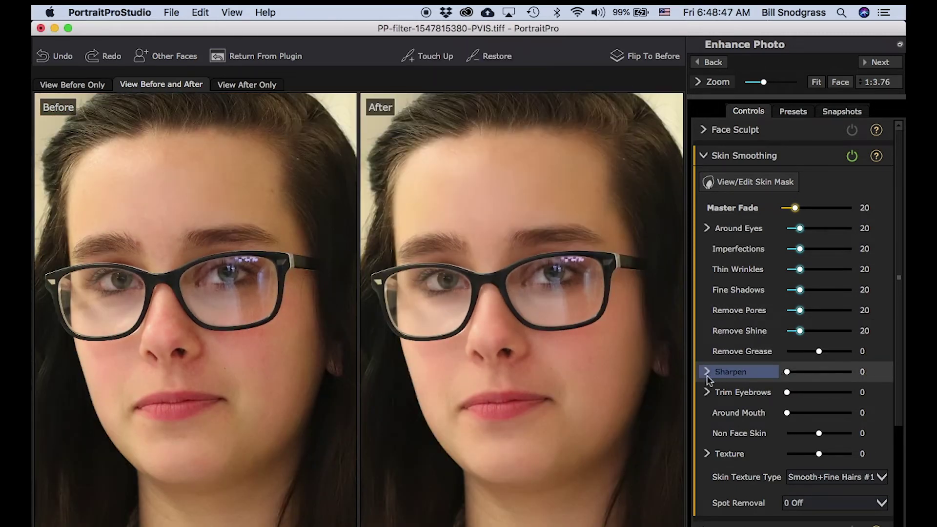
# Step: Set skin Sharpen to 15, Trim Eyebrows to 45 and Around Mouth smoothing to 16
pyautogui.moveTo(787, 373)
pyautogui.mouseDown()
pyautogui.moveTo(856, 384)
pyautogui.moveTo(794, 374)
pyautogui.moveTo(802, 375)
pyautogui.mouseUp()
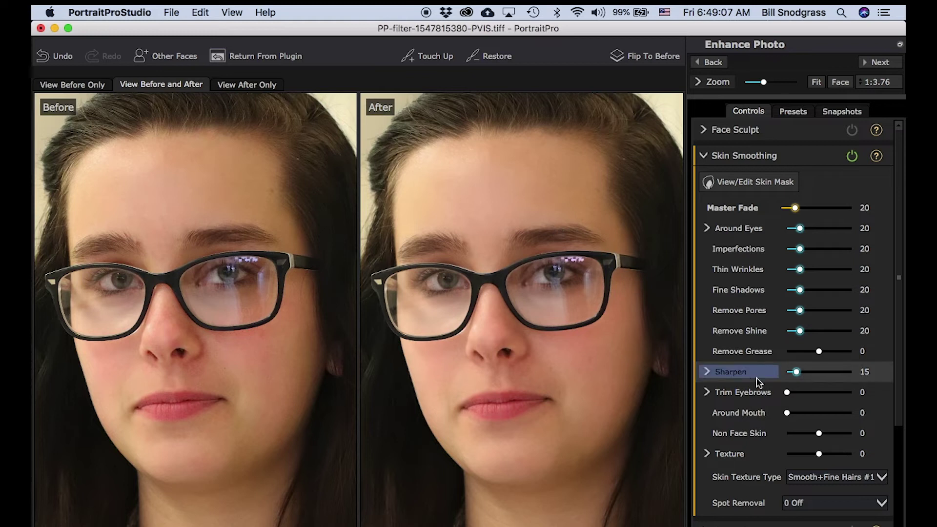
pyautogui.moveTo(787, 392); pyautogui.dragTo(816, 384)
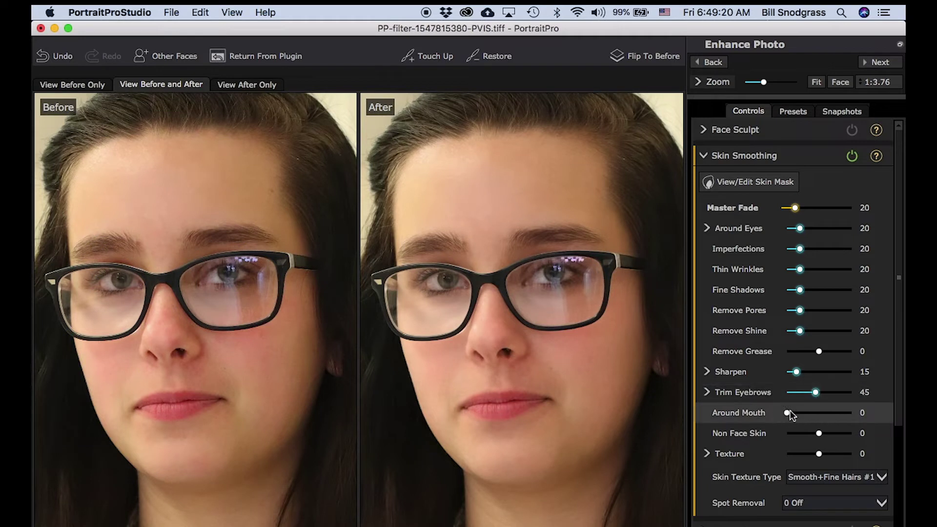
pyautogui.moveTo(790, 412); pyautogui.dragTo(795, 413)
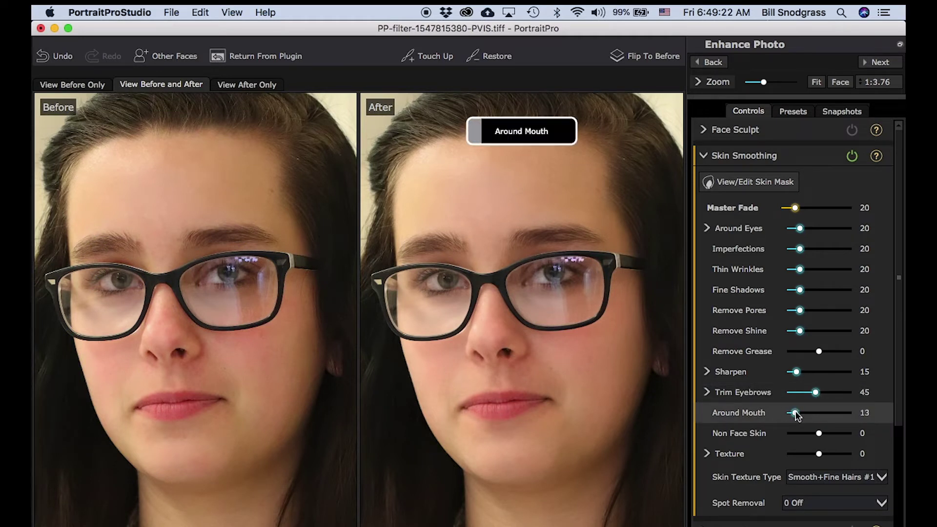
pyautogui.moveTo(797, 414); pyautogui.dragTo(798, 413)
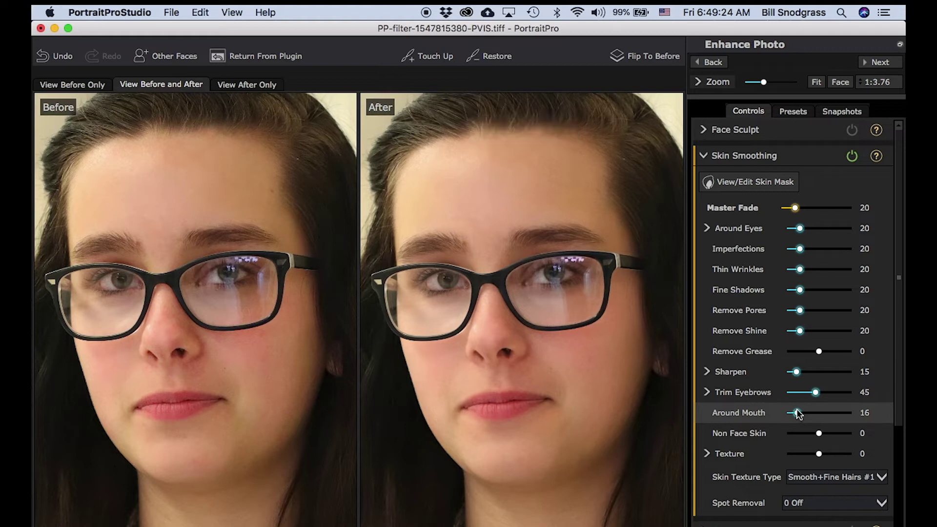
pyautogui.scroll(-3, 734, 451)
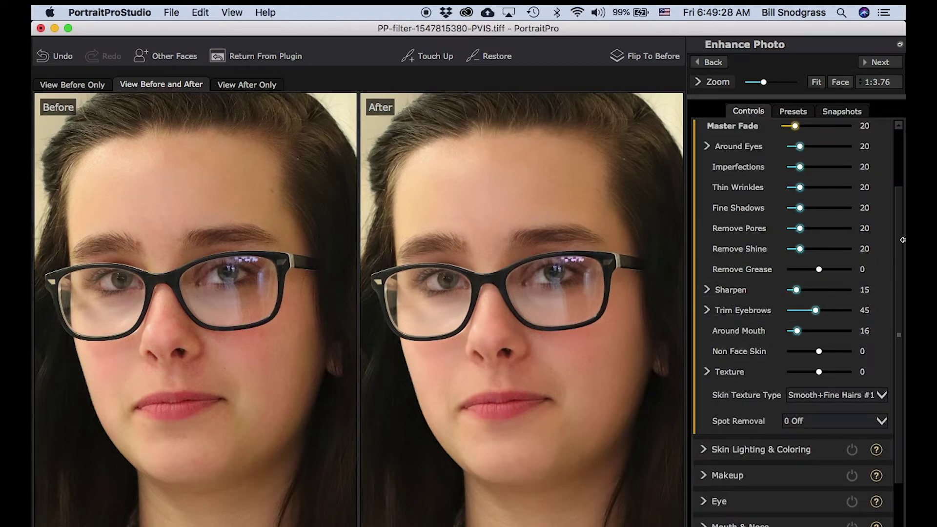
pyautogui.scroll(3, 902, 239)
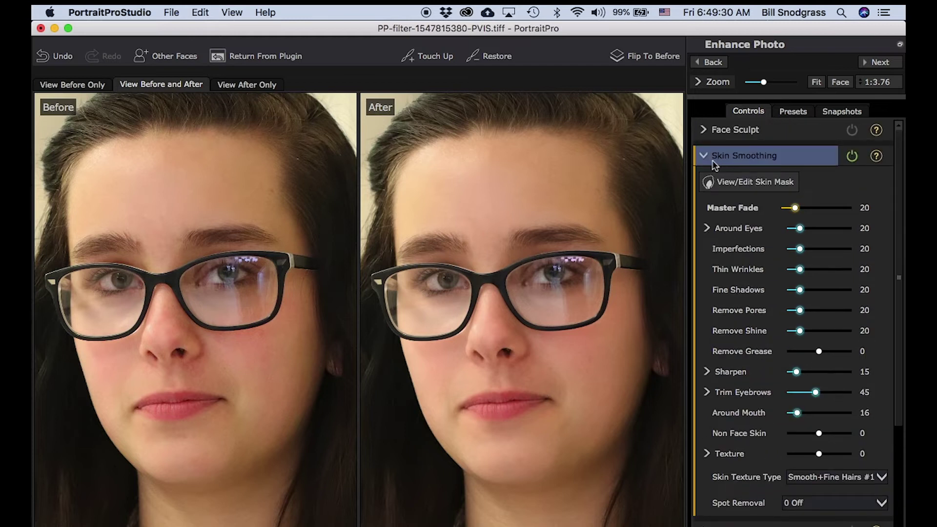
# Step: Switch Skin Smoothing off and bring the Eye settings into view
pyautogui.click(852, 156)
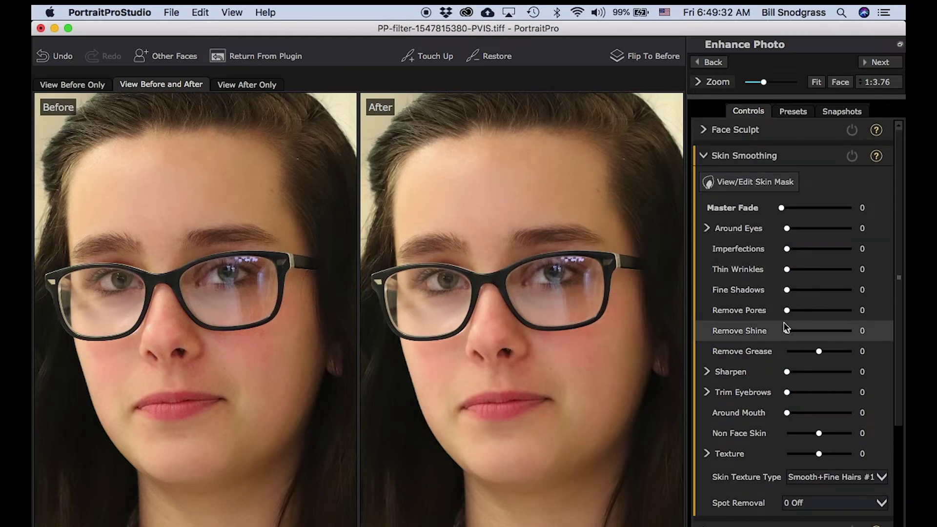
pyautogui.scroll(-3, 858, 361)
pyautogui.scroll(-1, 874, 363)
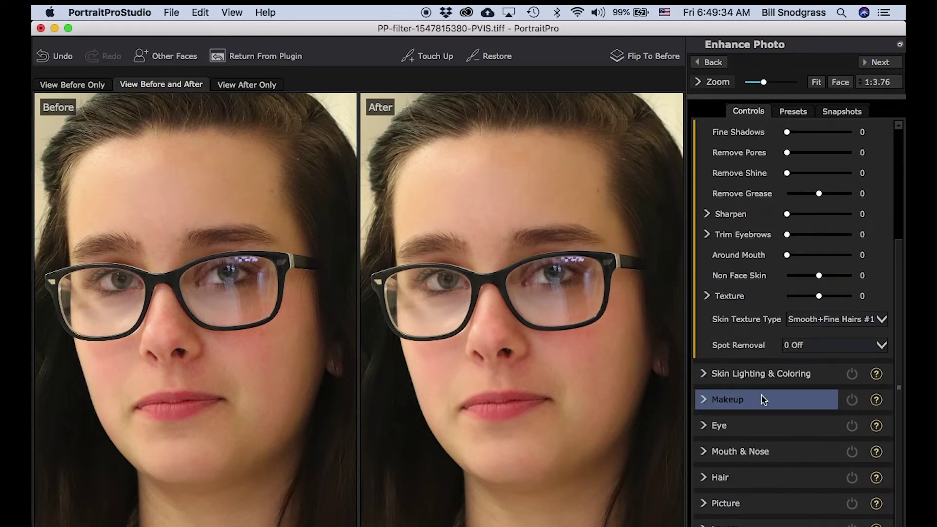
# Step: Turn on eye enhancement and set Sharpen Eyes to 16
pyautogui.click(704, 425)
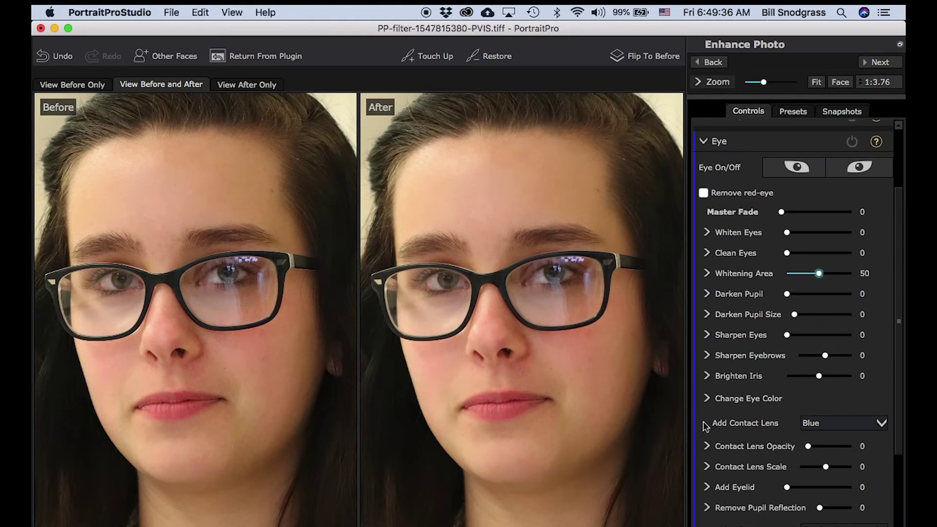
pyautogui.click(851, 141)
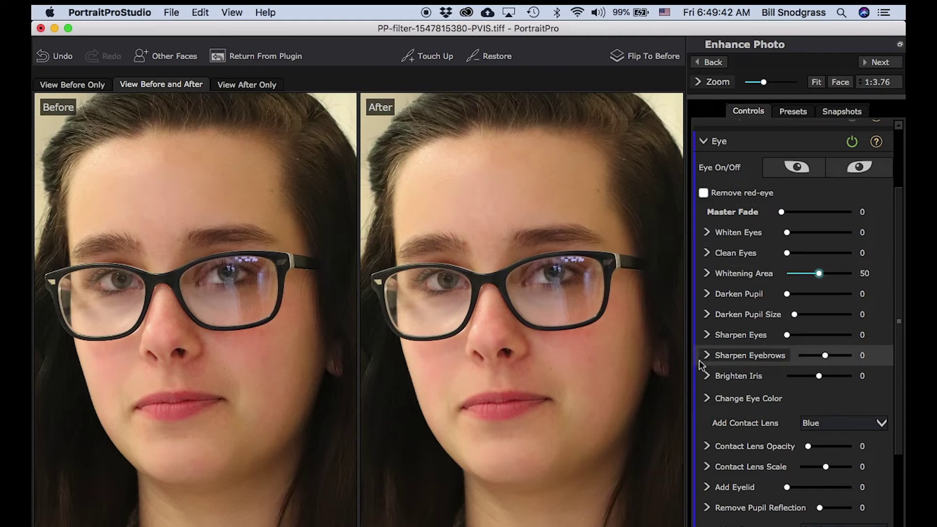
pyautogui.click(706, 334)
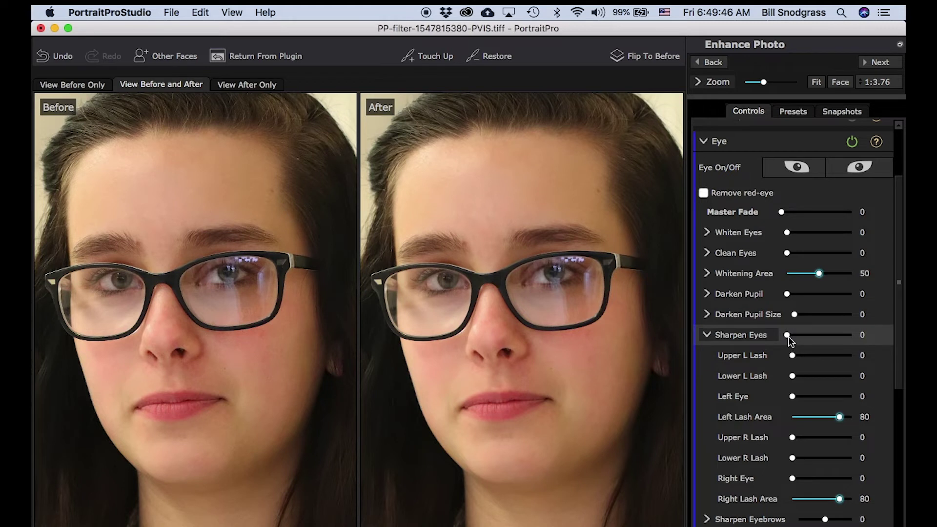
pyautogui.moveTo(787, 335); pyautogui.dragTo(798, 338)
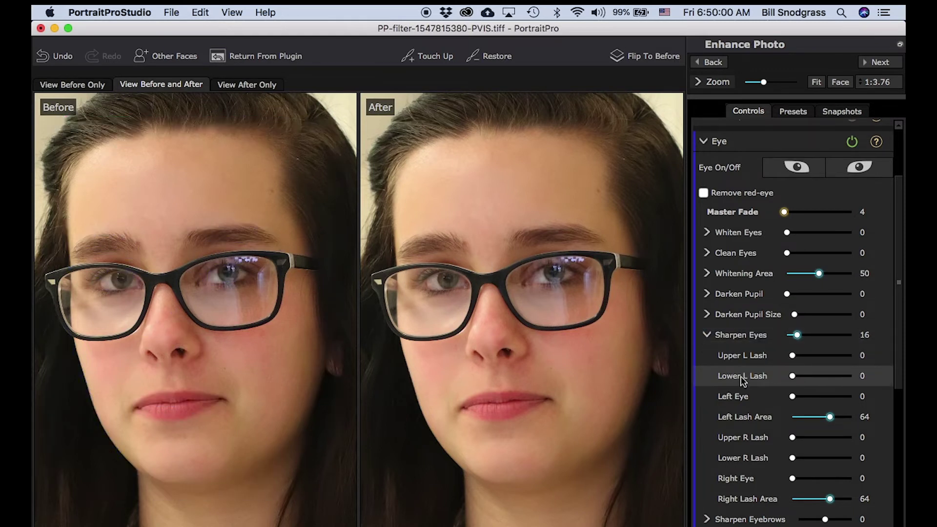
pyautogui.click(708, 334)
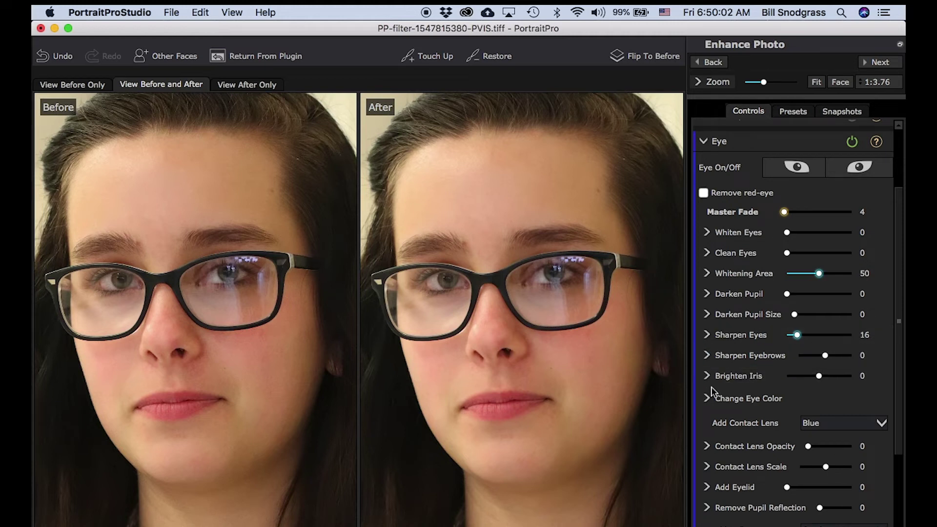
# Step: Set Brighten Iris to 30, then collapse its per-eye settings
pyautogui.scroll(-4, 713, 422)
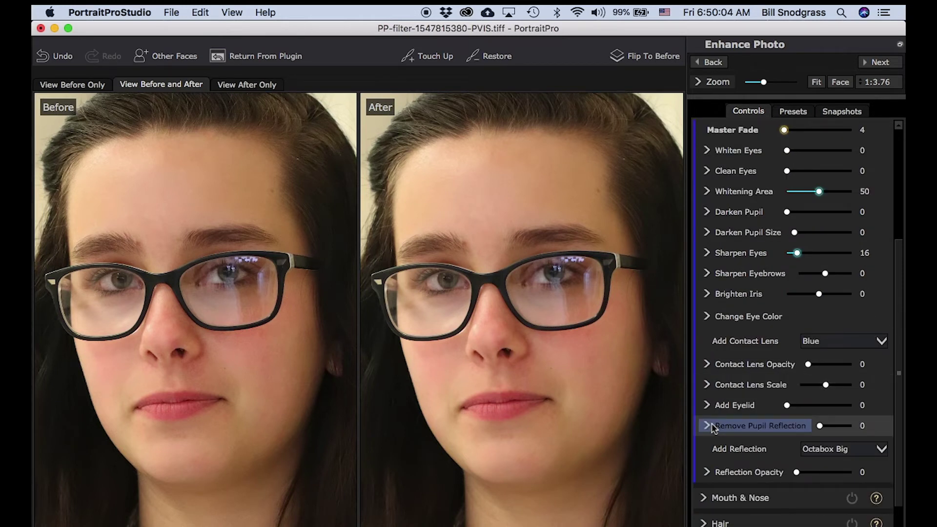
pyautogui.click(710, 293)
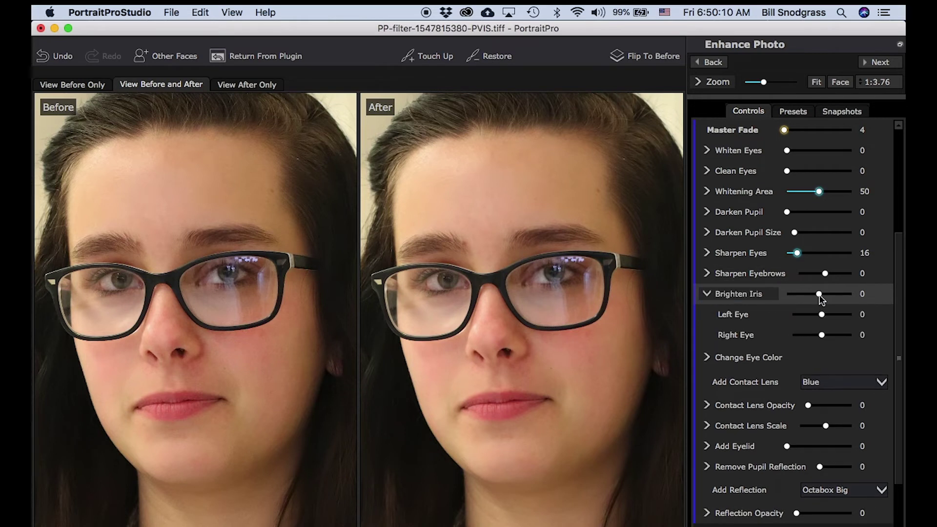
pyautogui.moveTo(821, 294); pyautogui.dragTo(834, 294)
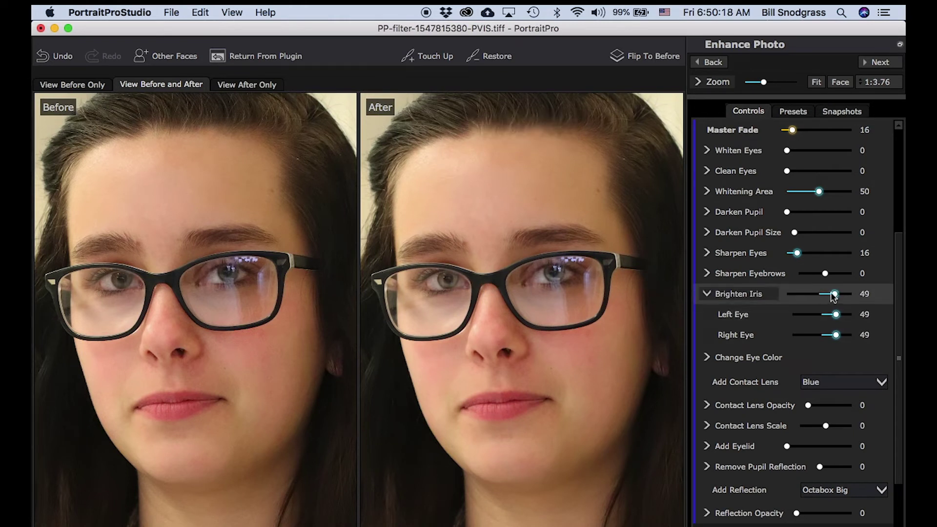
pyautogui.moveTo(833, 292); pyautogui.dragTo(828, 296)
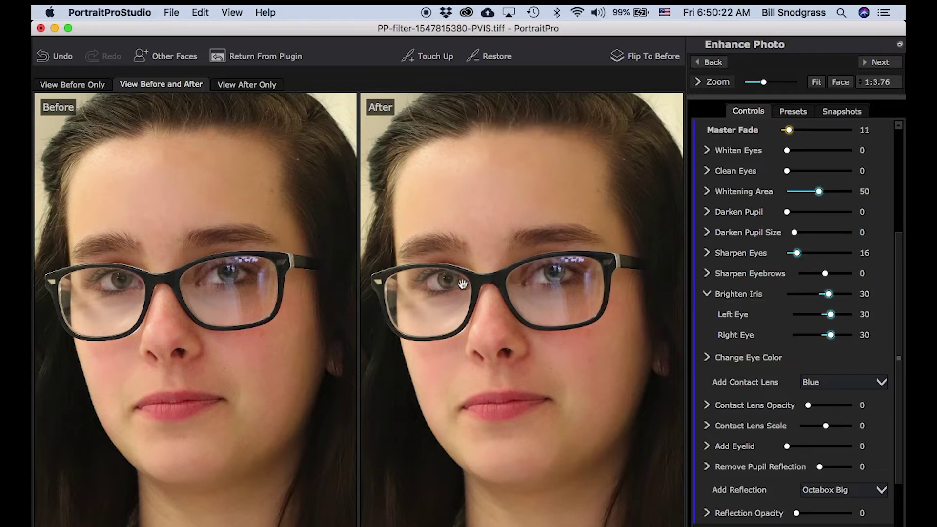
pyautogui.click(705, 292)
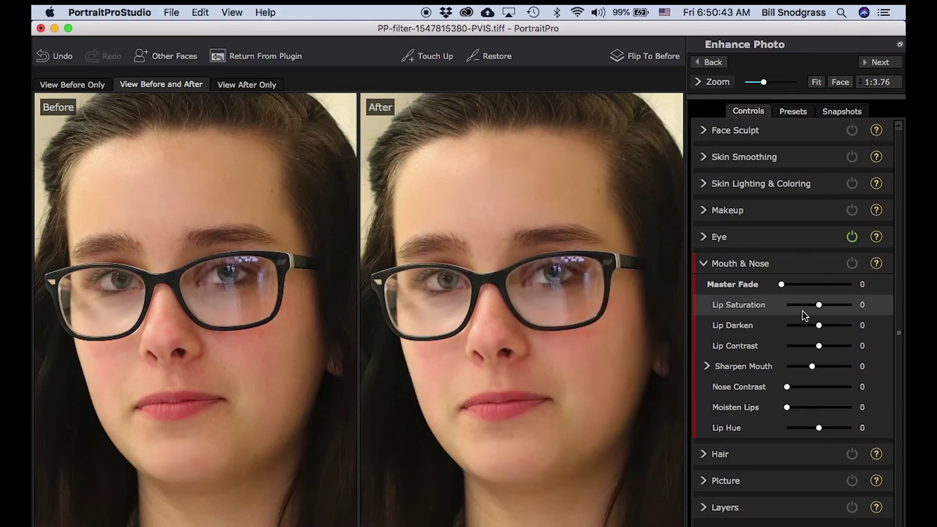
# Step: Set Lip Saturation 38, Lip Darken 15, Lip Contrast back to 0 and Sharpen Mouth 23
pyautogui.moveTo(818, 306); pyautogui.dragTo(835, 316)
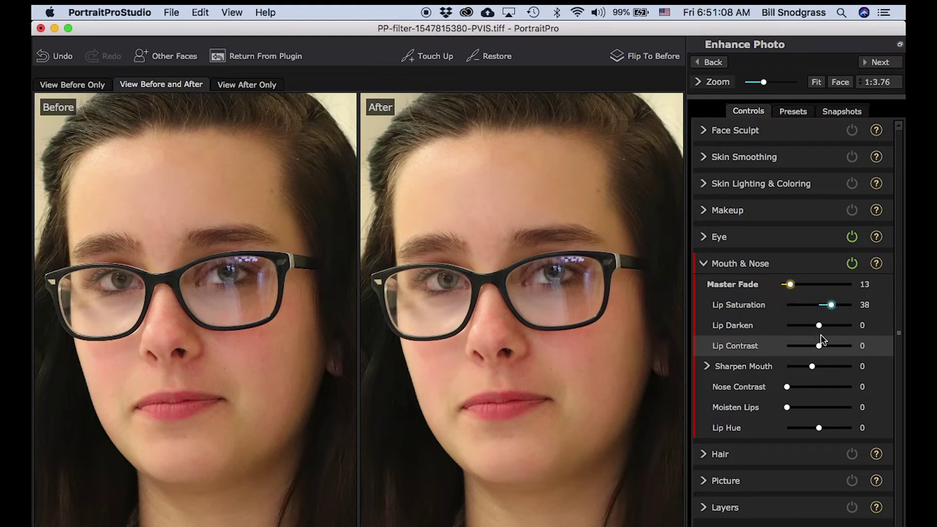
pyautogui.moveTo(821, 326)
pyautogui.mouseDown()
pyautogui.moveTo(838, 325)
pyautogui.moveTo(777, 325)
pyautogui.moveTo(824, 325)
pyautogui.mouseUp()
pyautogui.moveTo(821, 346); pyautogui.dragTo(864, 350)
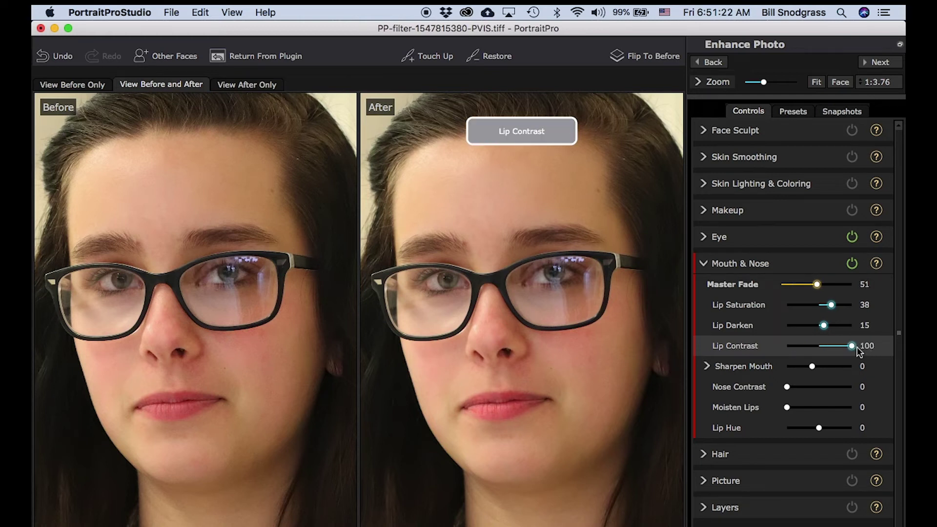
pyautogui.moveTo(853, 353); pyautogui.dragTo(819, 348)
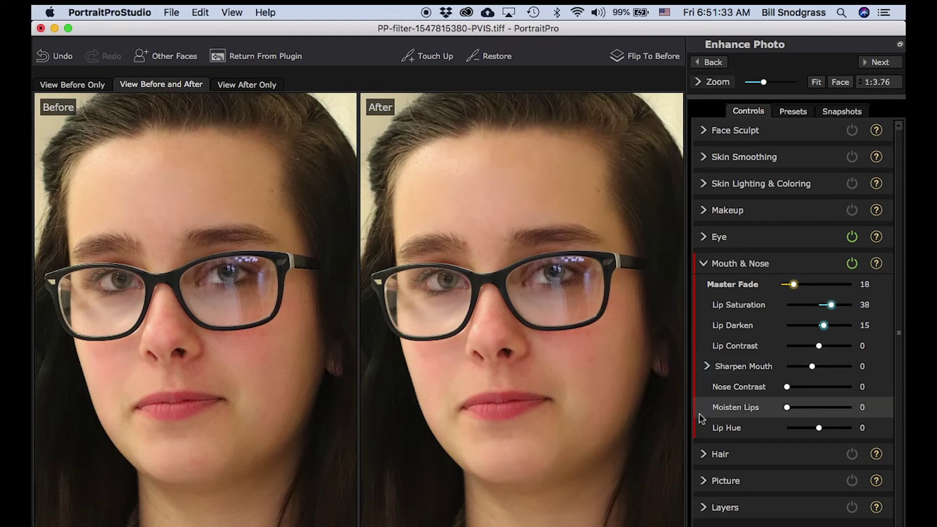
pyautogui.moveTo(812, 366); pyautogui.dragTo(818, 367)
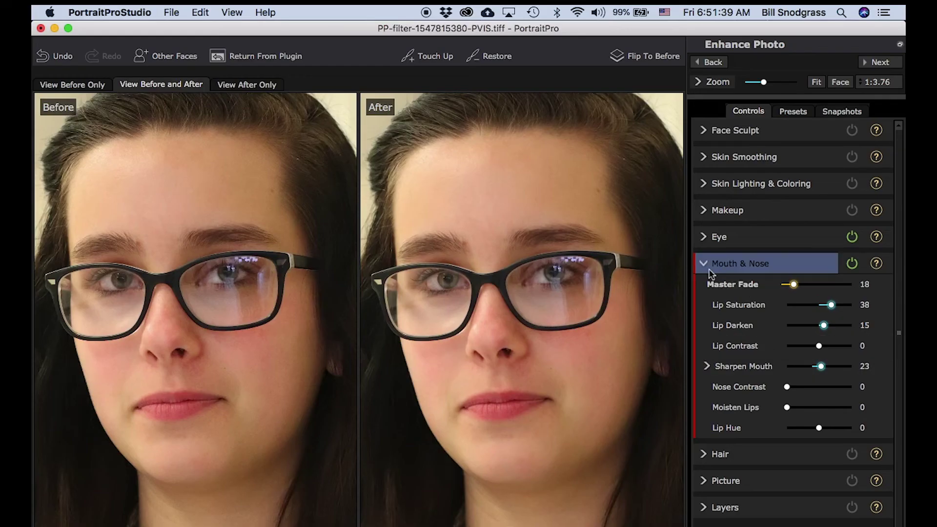
# Step: Collapse Mouth & Nose and expand the Picture section's Vignette settings
pyautogui.click(704, 264)
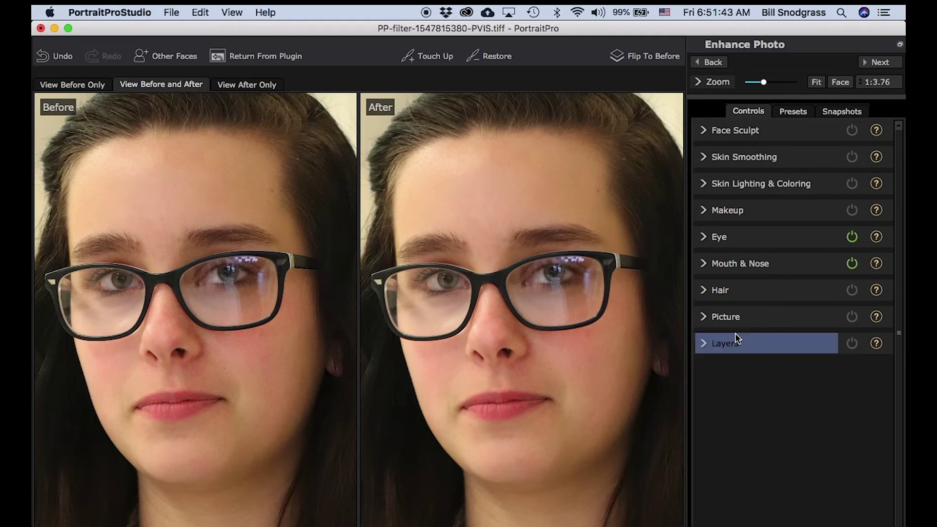
pyautogui.click(708, 344)
pyautogui.click(708, 342)
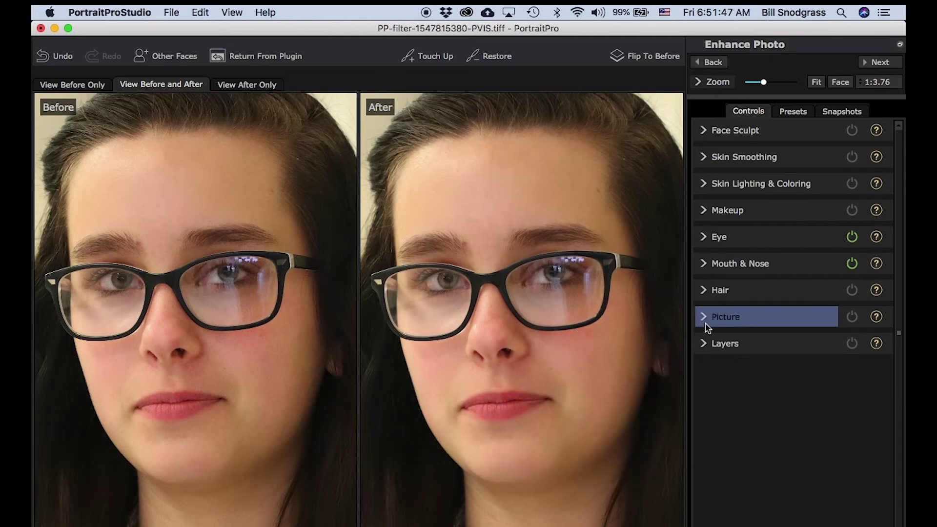
pyautogui.click(706, 324)
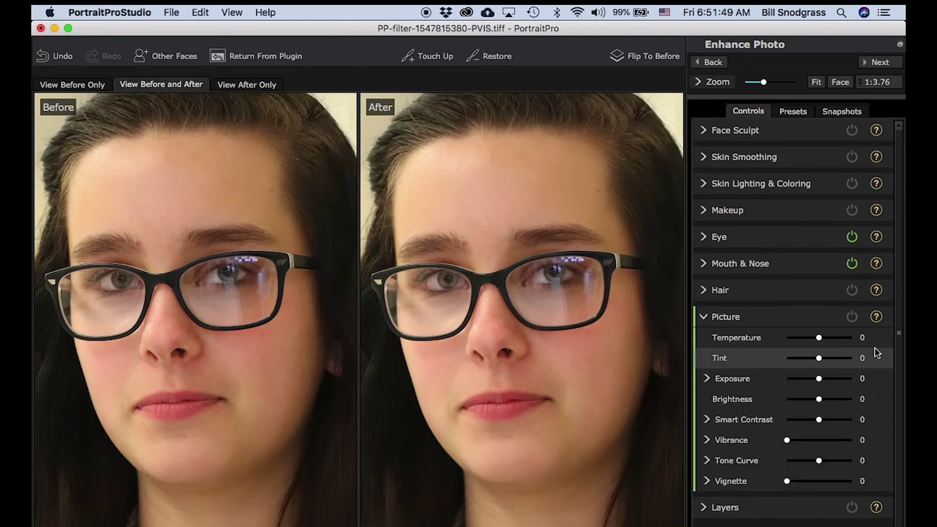
pyautogui.scroll(-3, 535, 342)
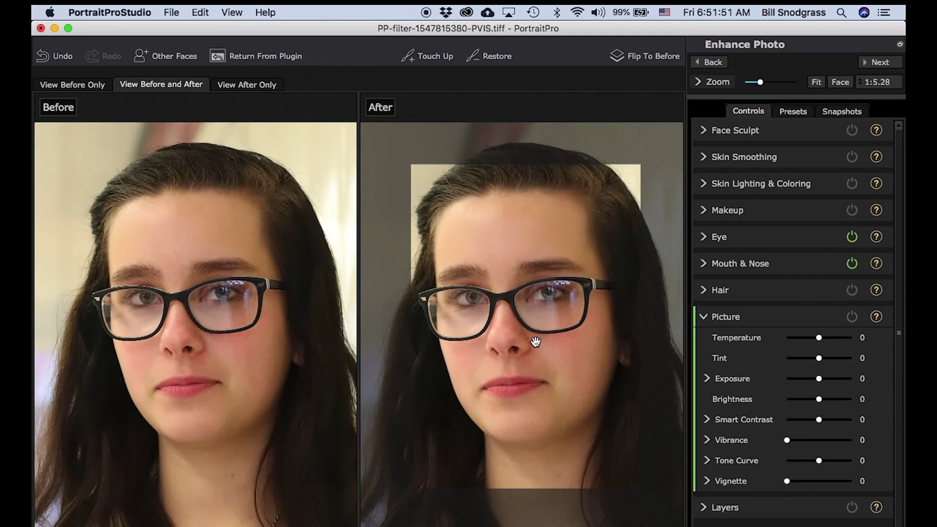
pyautogui.scroll(-4, 535, 341)
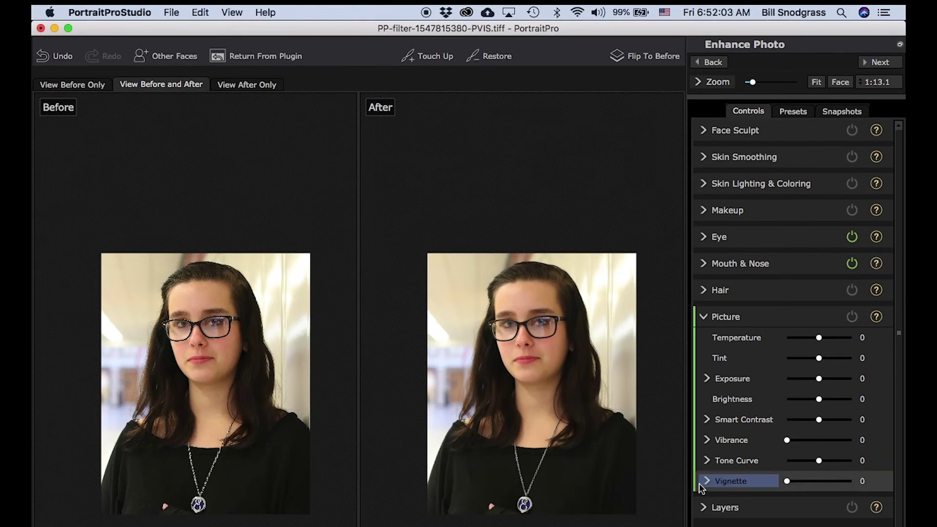
pyautogui.click(707, 479)
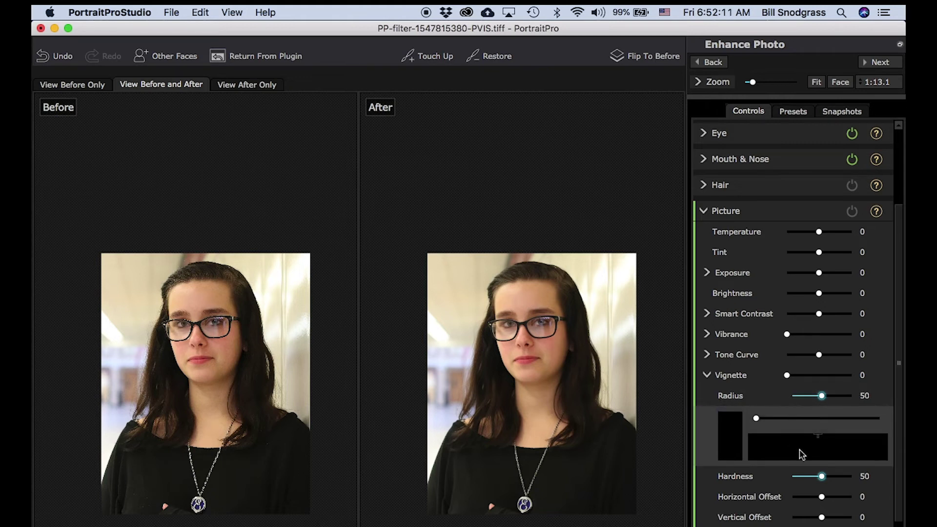
# Step: Set the vignette to strength 55, radius 59 and hardness 25
pyautogui.moveTo(822, 477); pyautogui.dragTo(881, 475)
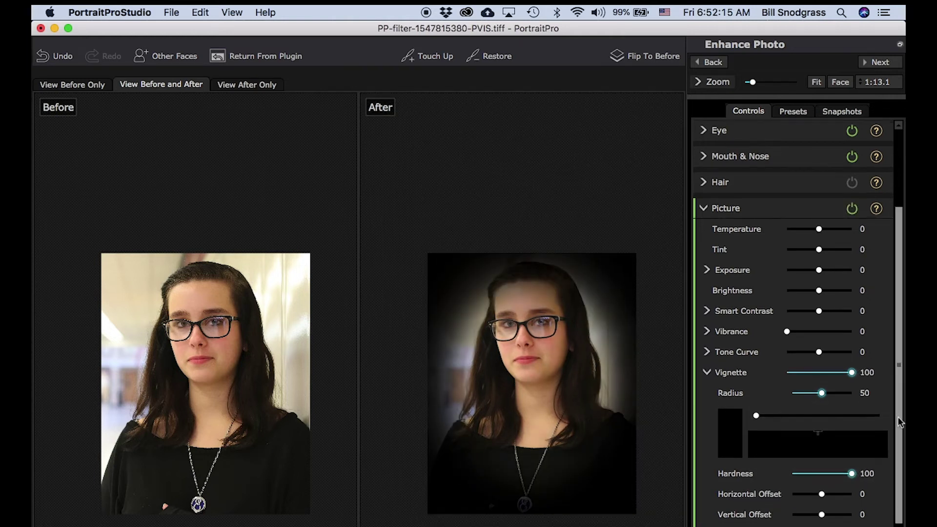
pyautogui.scroll(-2, 900, 449)
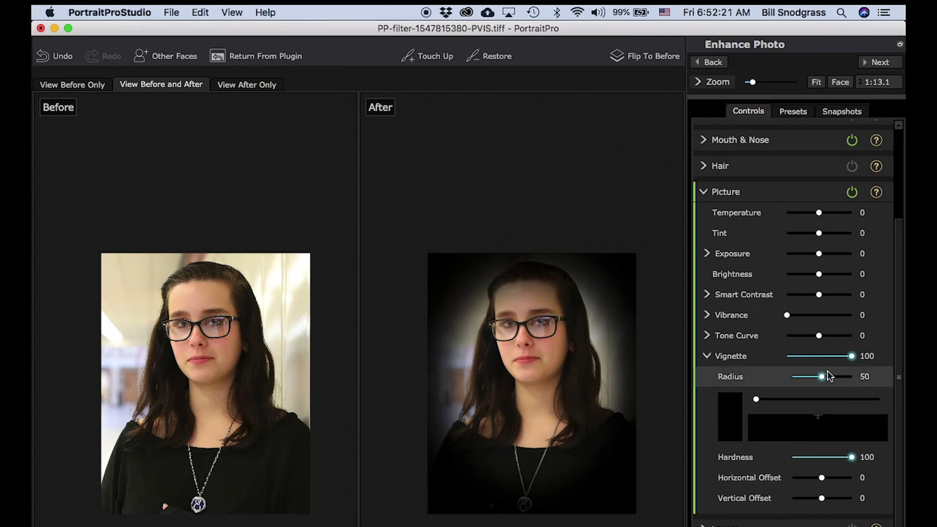
pyautogui.moveTo(831, 380)
pyautogui.mouseDown()
pyautogui.moveTo(811, 381)
pyautogui.moveTo(837, 381)
pyautogui.moveTo(829, 381)
pyautogui.mouseUp()
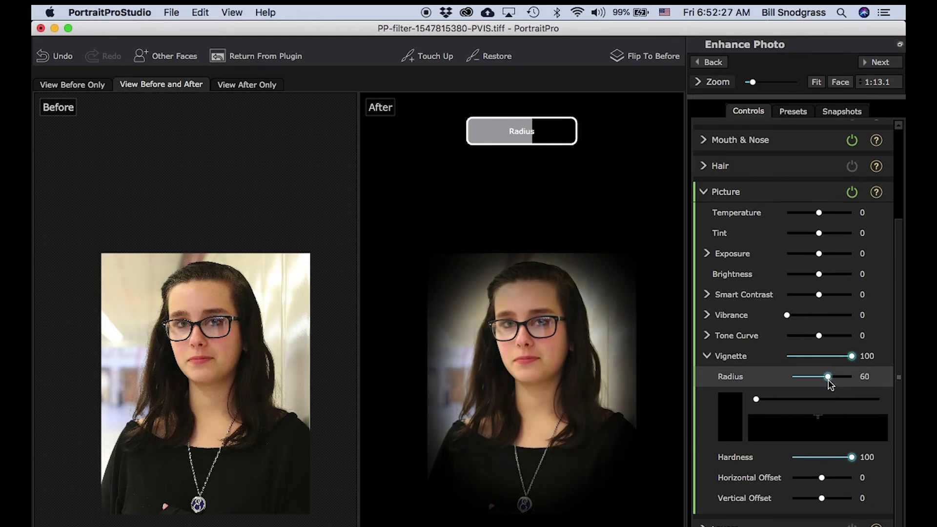
pyautogui.moveTo(828, 381); pyautogui.dragTo(828, 381)
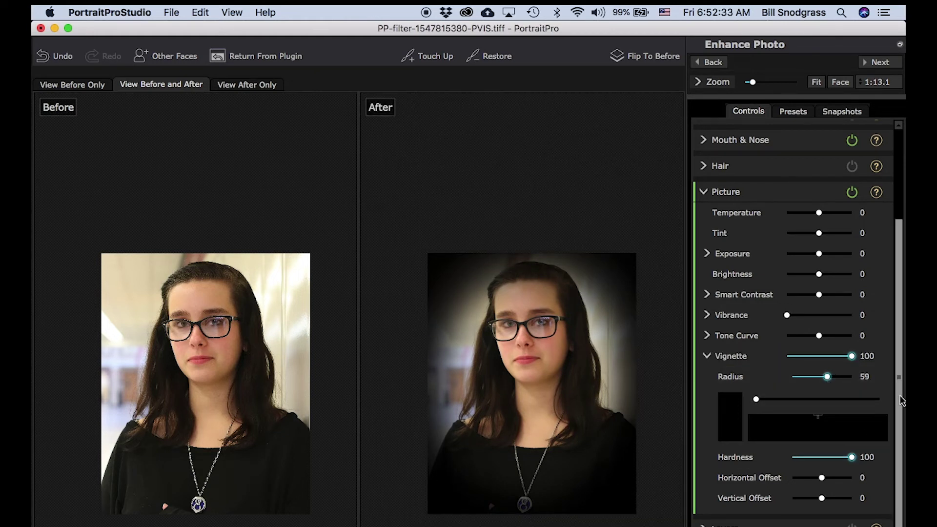
pyautogui.moveTo(823, 479)
pyautogui.mouseDown()
pyautogui.moveTo(807, 477)
pyautogui.moveTo(822, 477)
pyautogui.mouseUp()
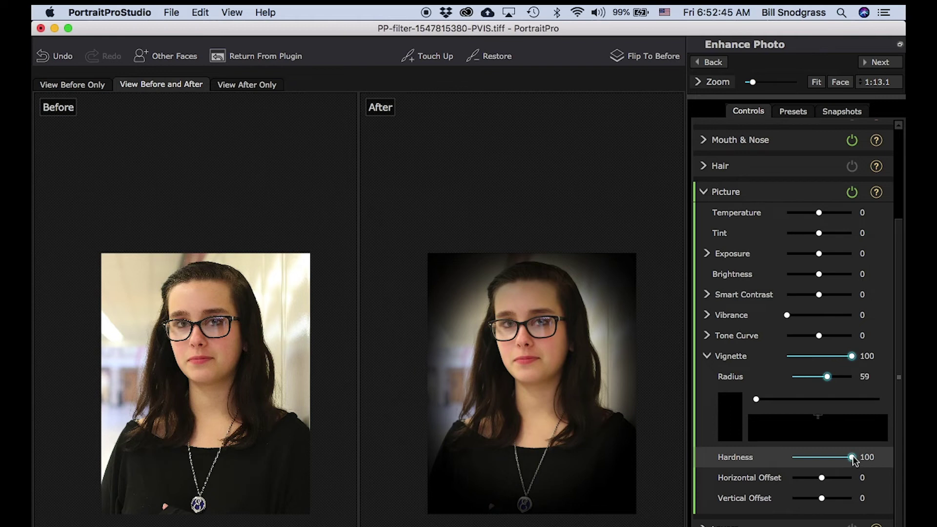
pyautogui.click(851, 357)
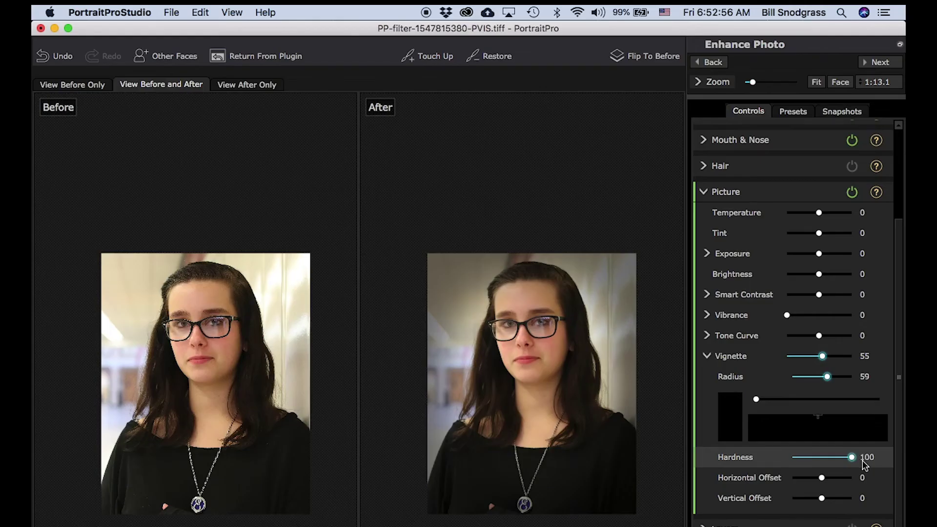
pyautogui.moveTo(852, 460); pyautogui.dragTo(808, 458)
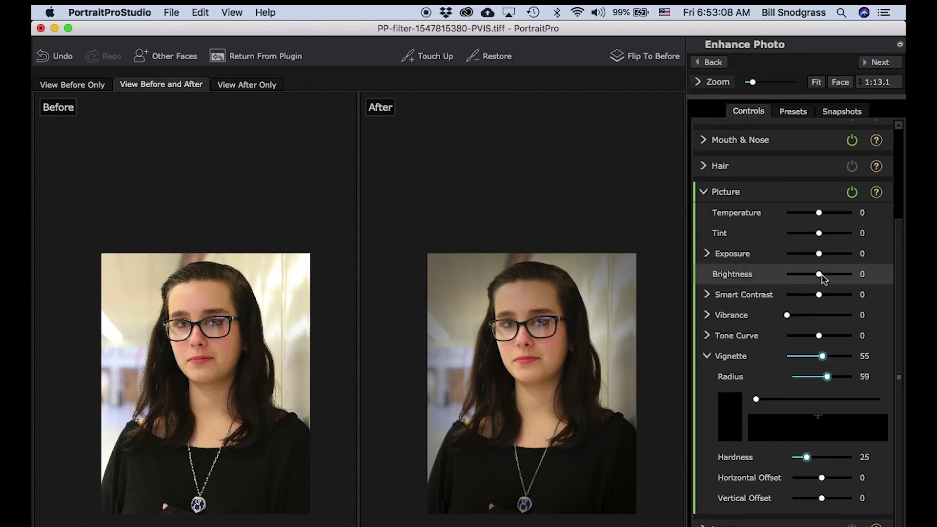
# Step: Raise the overall picture Brightness to 15 and collapse the Picture adjustments
pyautogui.moveTo(819, 275); pyautogui.dragTo(823, 274)
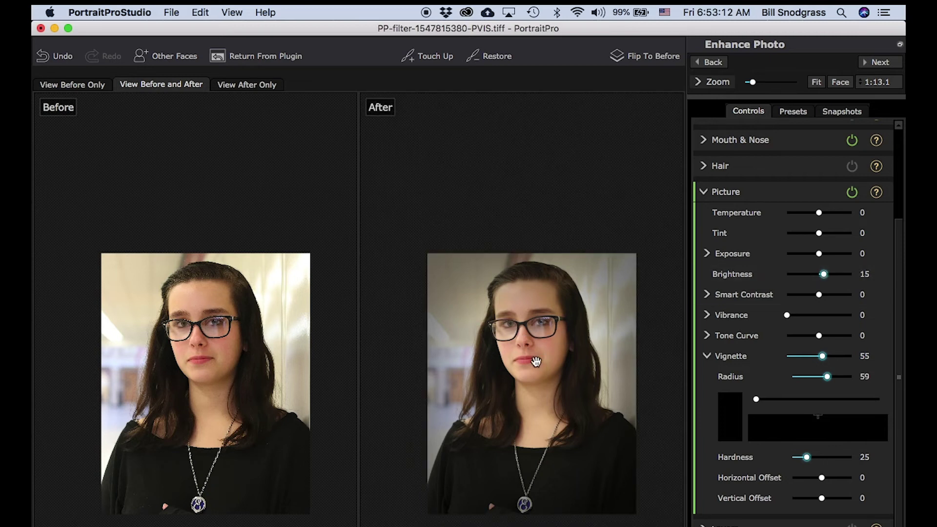
pyautogui.scroll(10, 540, 351)
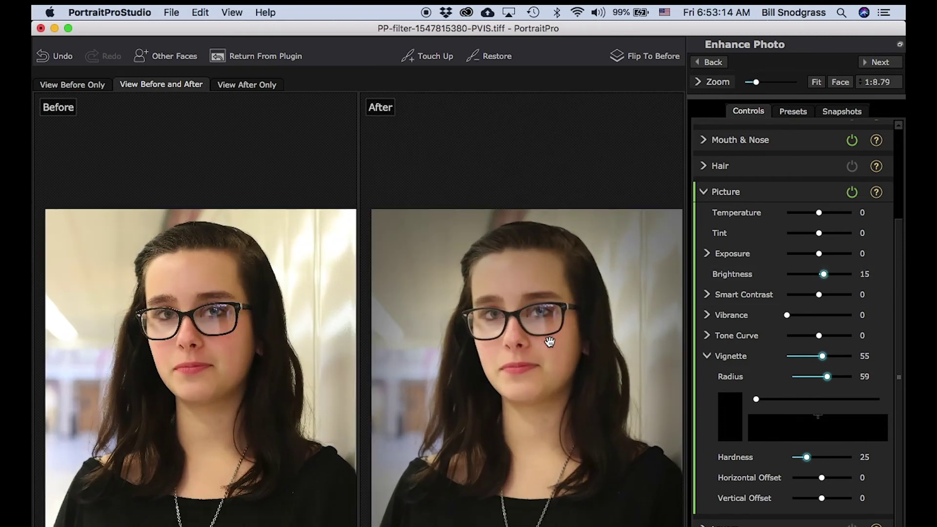
pyautogui.scroll(-3, 540, 350)
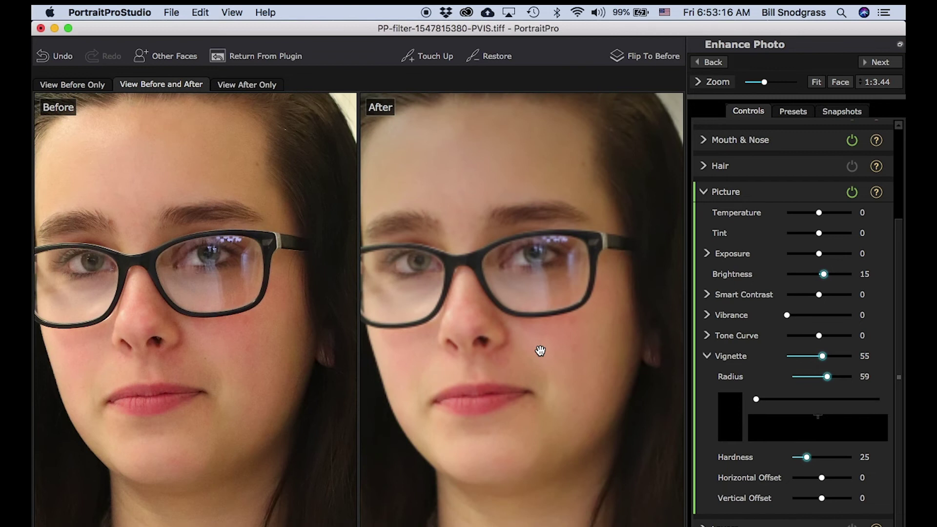
pyautogui.scroll(-3, 522, 359)
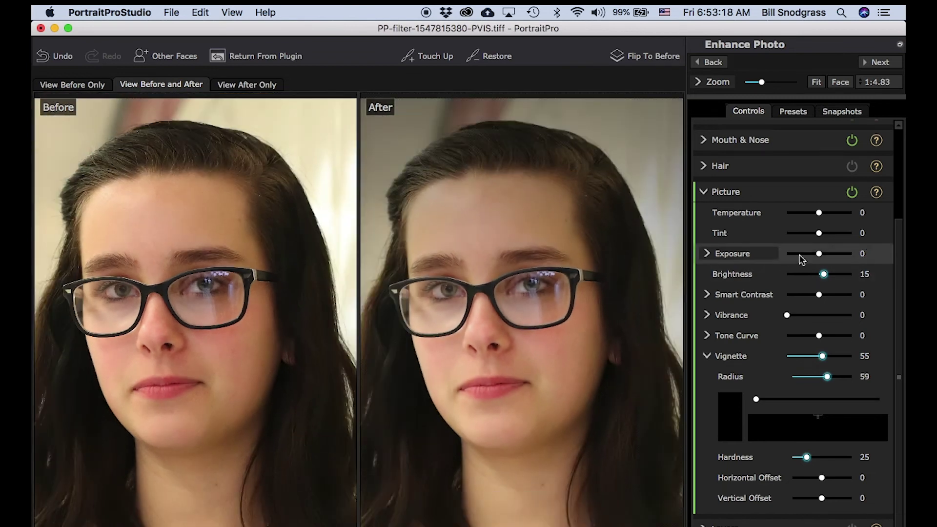
pyautogui.click(705, 191)
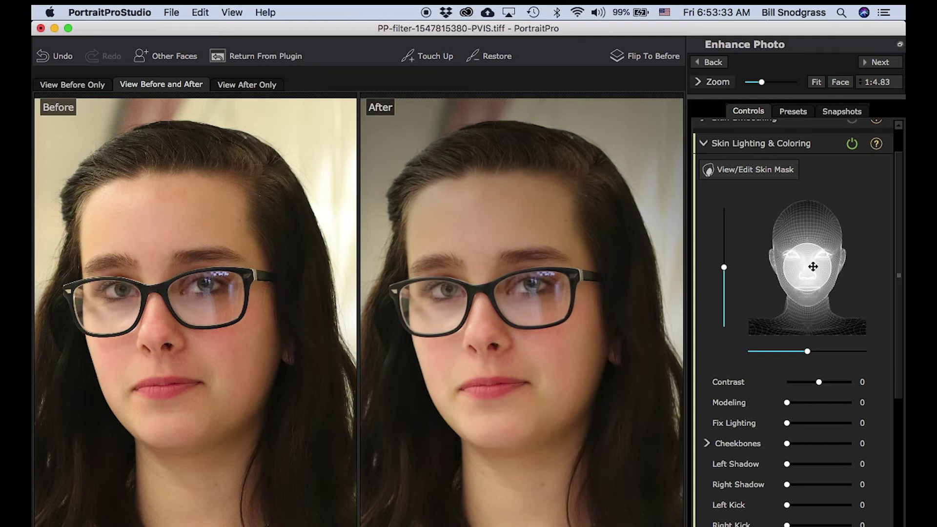
# Step: Move the light across the 3D head and set Contrast, Modeling and Fix Lighting to 100
pyautogui.moveTo(812, 267); pyautogui.dragTo(795, 258)
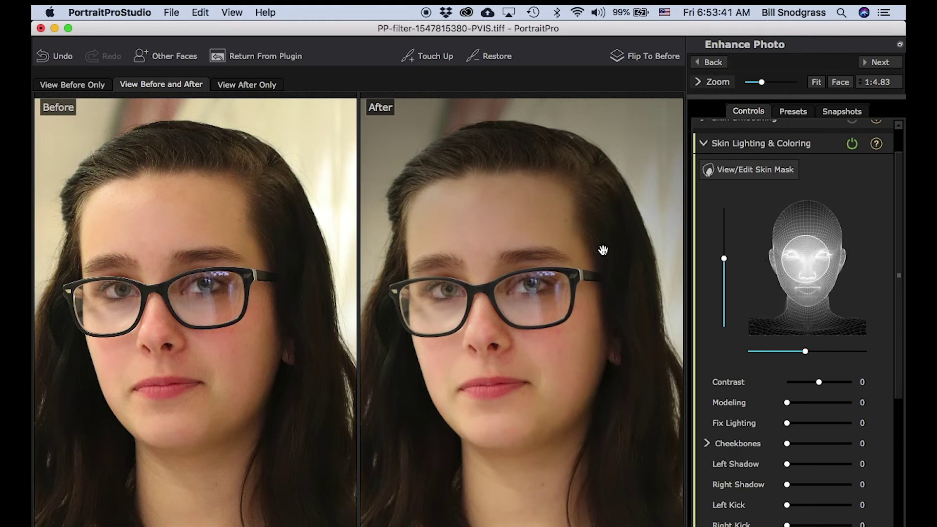
pyautogui.scroll(-5, 603, 250)
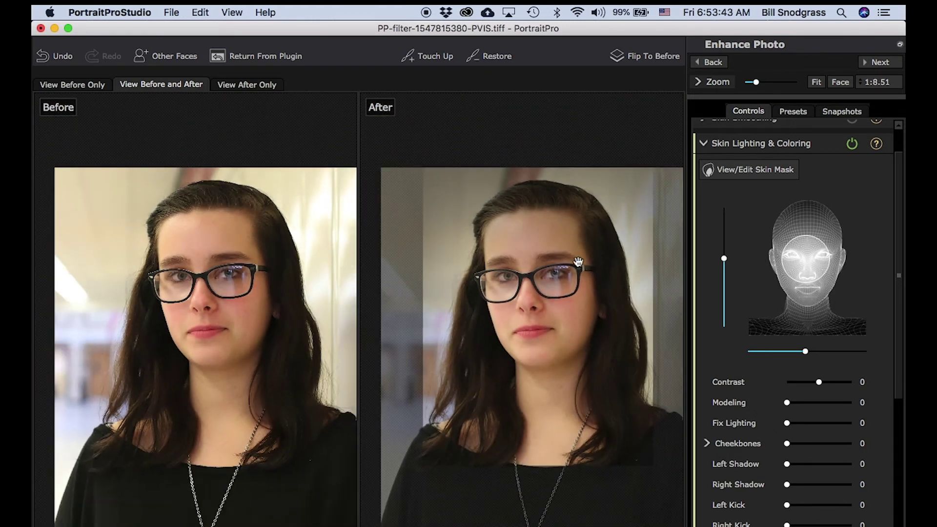
pyautogui.scroll(-5, 578, 262)
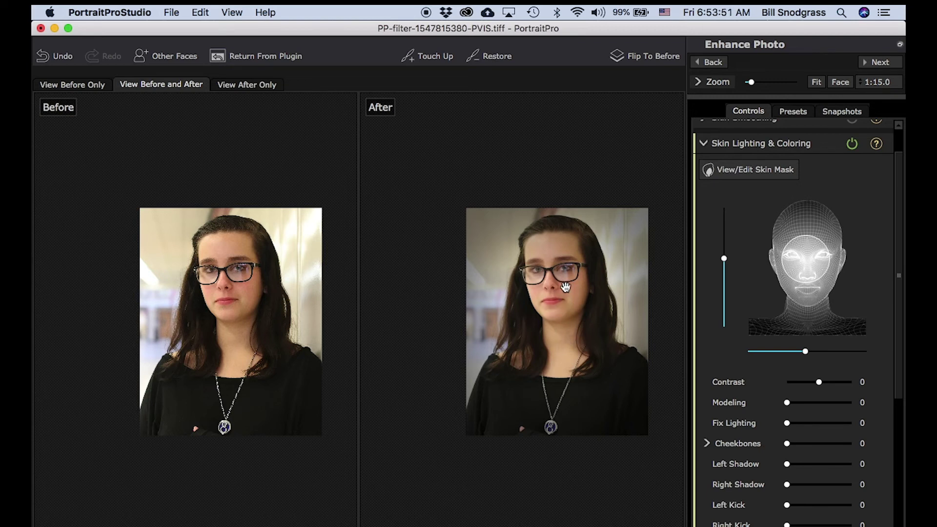
pyautogui.moveTo(794, 268); pyautogui.dragTo(875, 289)
pyautogui.moveTo(806, 383); pyautogui.dragTo(896, 370)
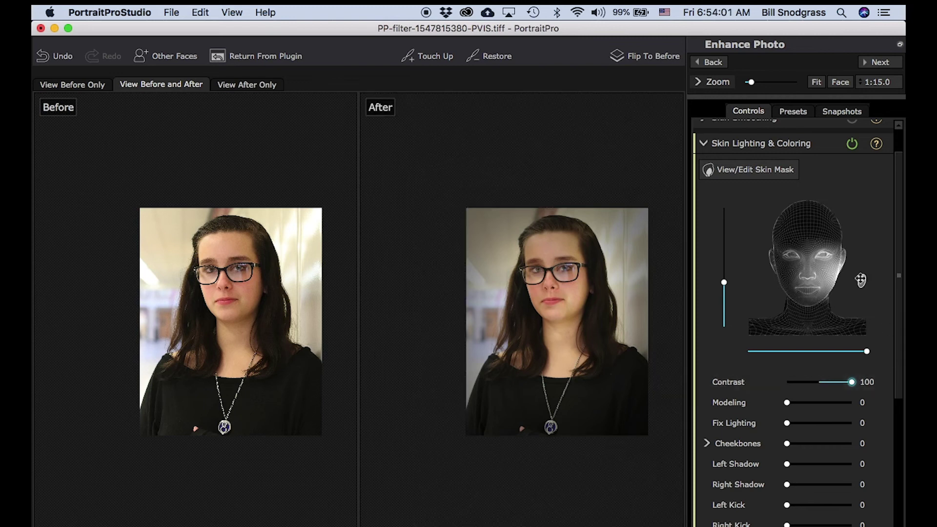
pyautogui.moveTo(860, 280); pyautogui.dragTo(818, 266)
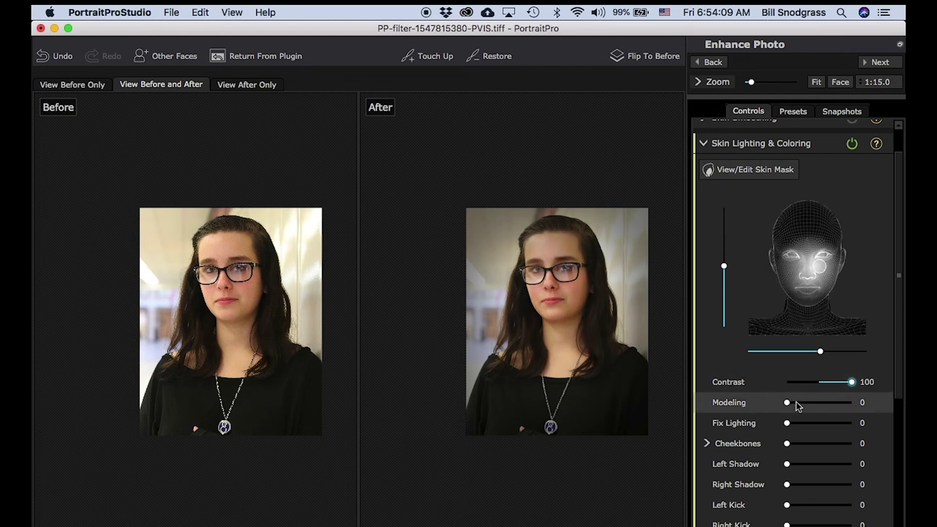
pyautogui.moveTo(789, 404); pyautogui.dragTo(859, 413)
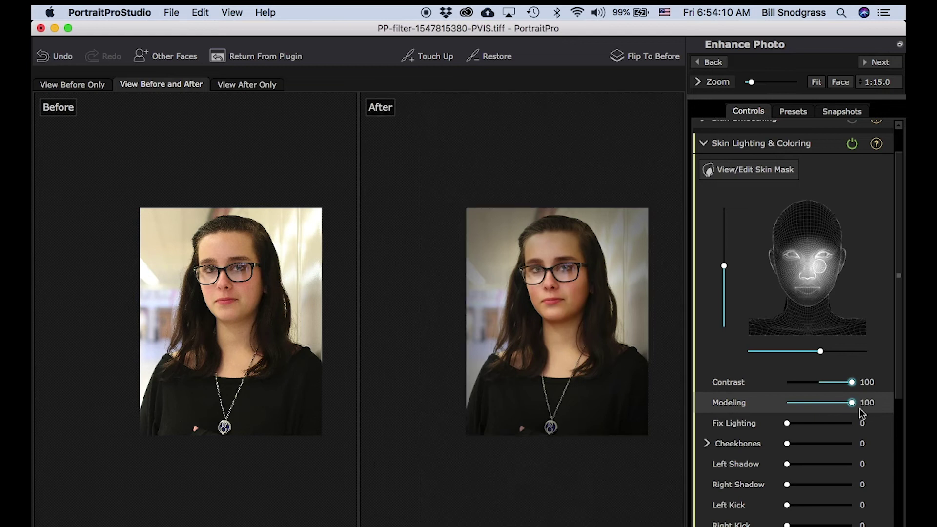
pyautogui.moveTo(784, 425); pyautogui.dragTo(895, 423)
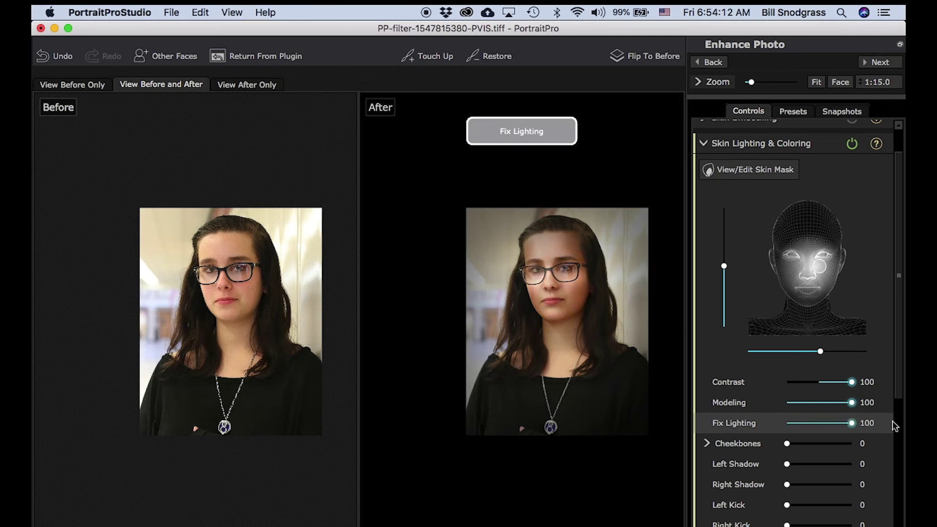
pyautogui.moveTo(836, 259); pyautogui.dragTo(878, 247)
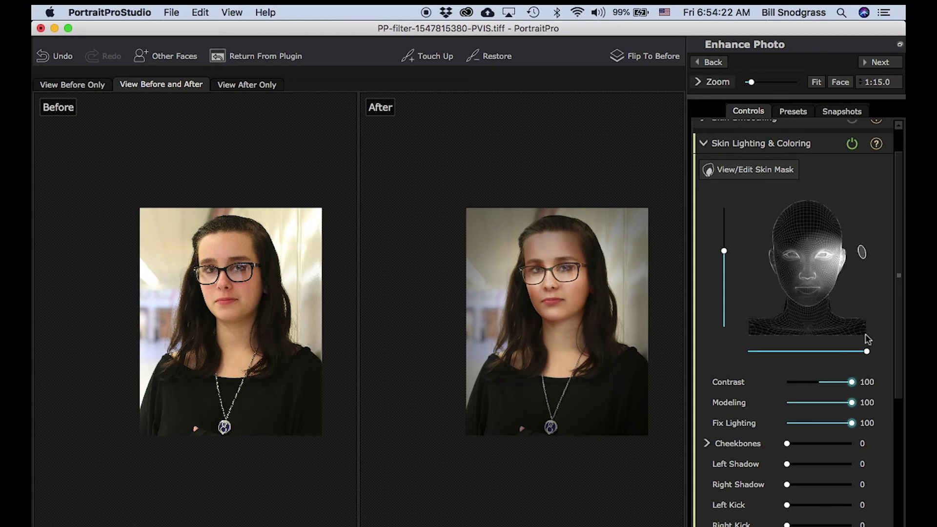
# Step: Drop Contrast and Fix Lighting to 0, resize the light, and switch Skin Lighting off
pyautogui.moveTo(852, 383); pyautogui.dragTo(786, 406)
pyautogui.moveTo(852, 423); pyautogui.dragTo(786, 423)
pyautogui.moveTo(857, 246); pyautogui.dragTo(701, 275)
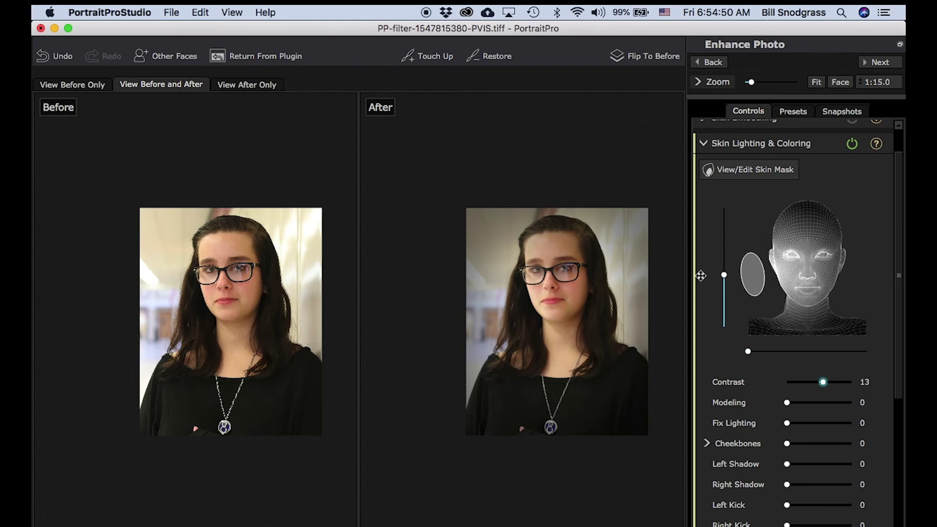
pyautogui.moveTo(761, 280); pyautogui.dragTo(762, 280)
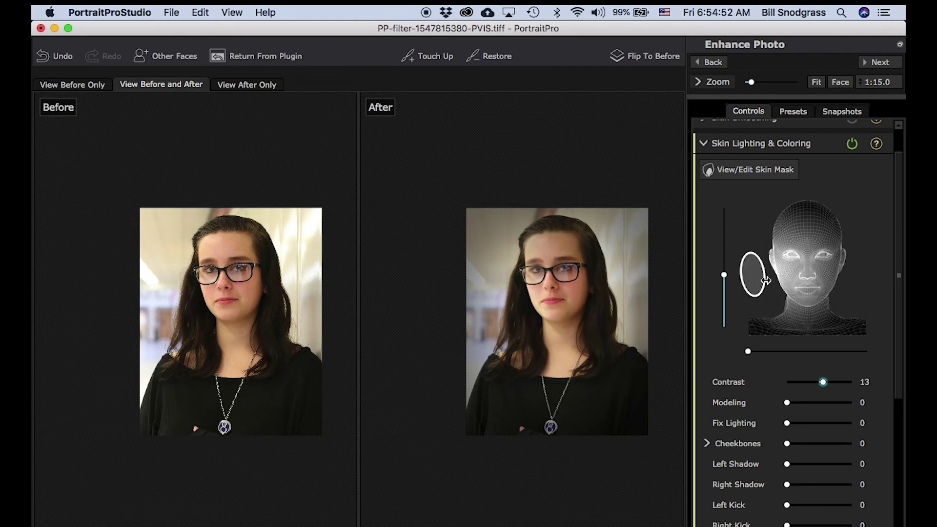
pyautogui.moveTo(188, 283)
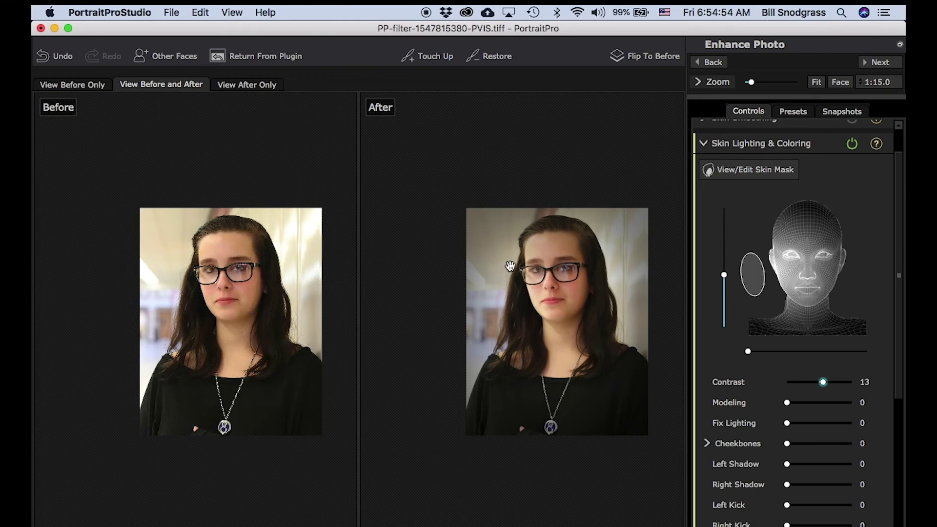
pyautogui.click(851, 143)
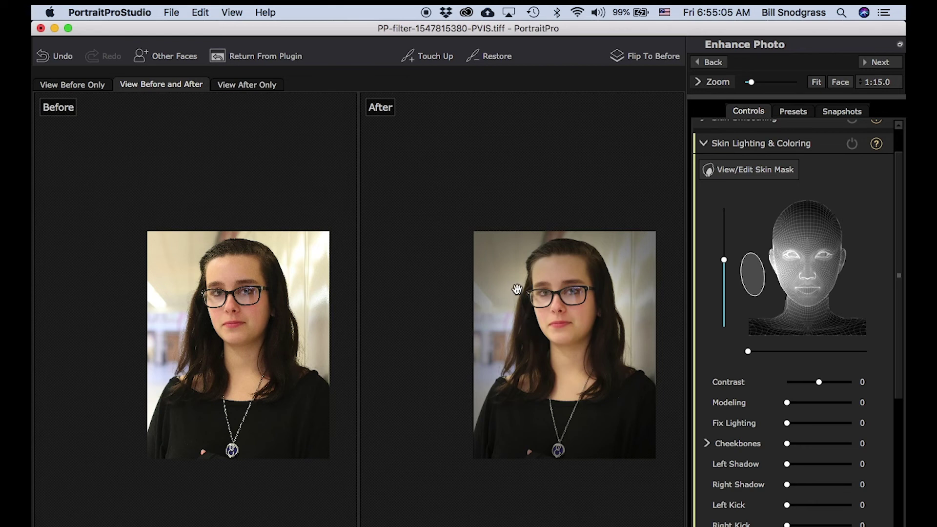
# Step: Re-enable Skin Lighting, trying Contrast 100 and Right Shadow 100 with the light moved left
pyautogui.click(851, 143)
pyautogui.moveTo(823, 384); pyautogui.dragTo(861, 383)
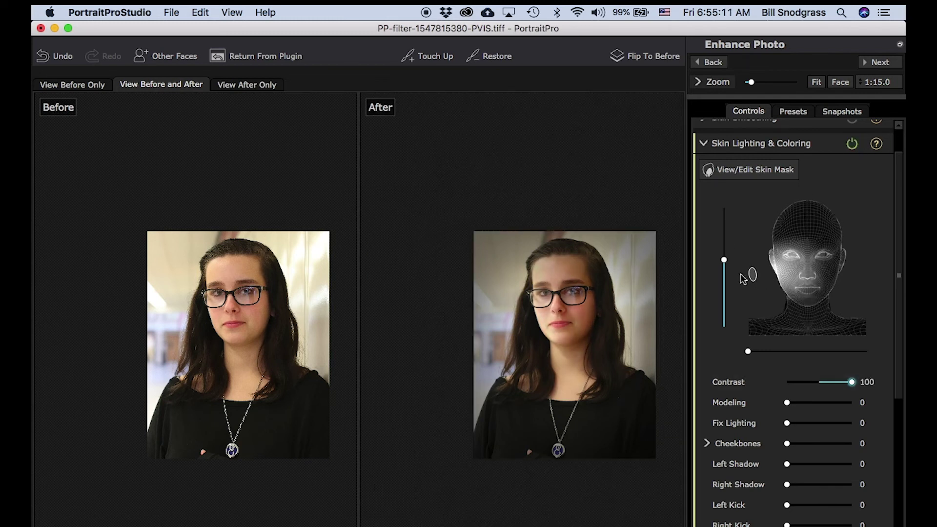
pyautogui.moveTo(754, 274)
pyautogui.mouseDown()
pyautogui.moveTo(753, 253)
pyautogui.moveTo(736, 254)
pyautogui.moveTo(731, 270)
pyautogui.mouseUp()
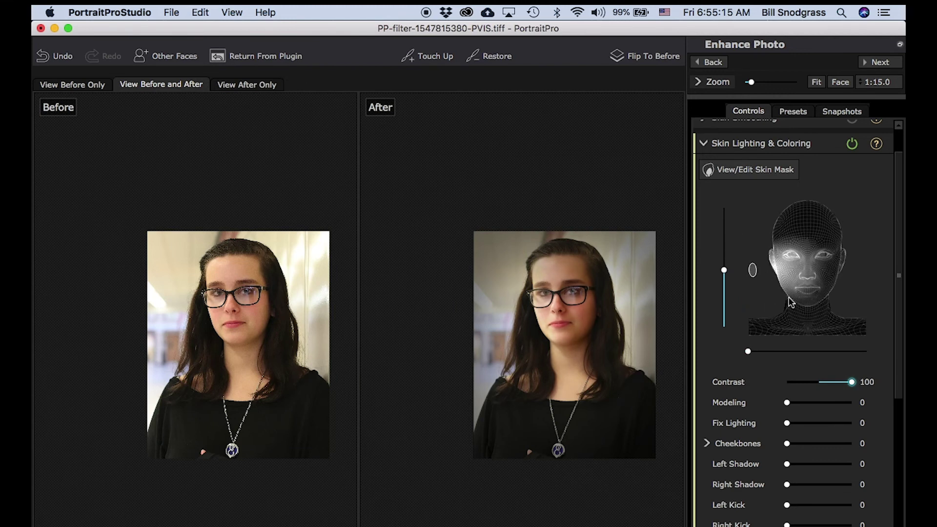
pyautogui.scroll(-5, 874, 305)
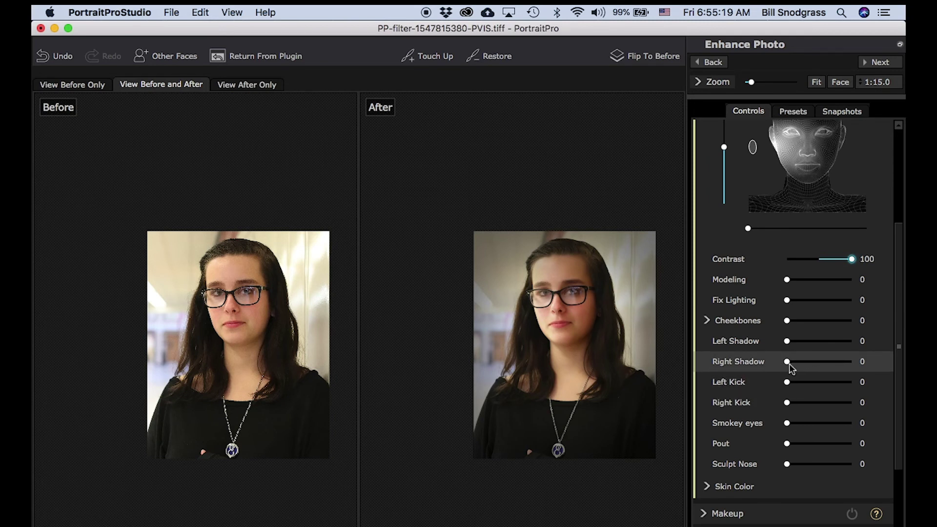
pyautogui.moveTo(789, 363); pyautogui.dragTo(895, 358)
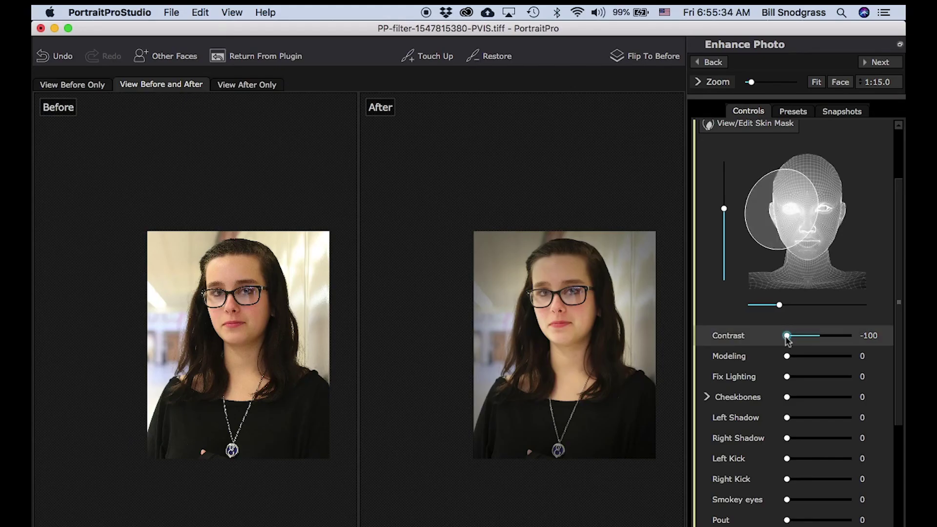
# Step: Set lighting Contrast to -71 and drag the light down near the chin
pyautogui.moveTo(786, 336); pyautogui.dragTo(795, 336)
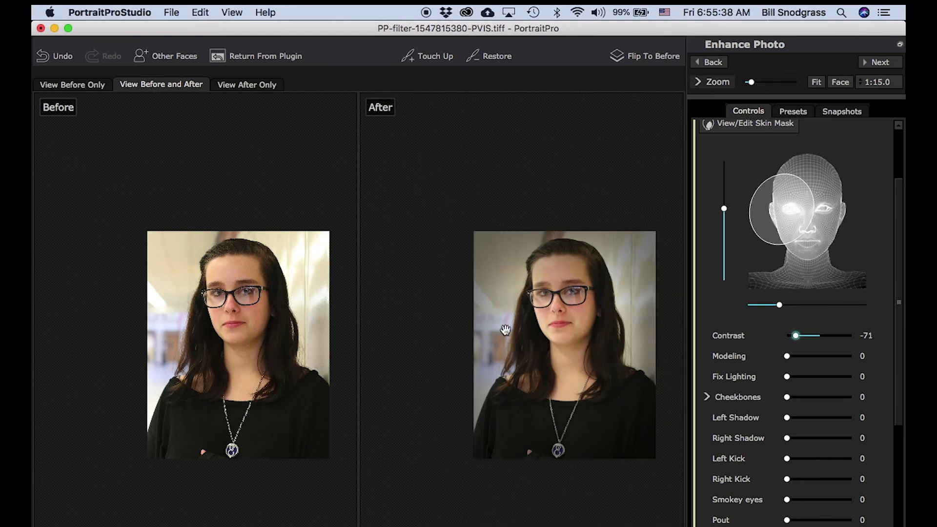
pyautogui.moveTo(775, 211); pyautogui.dragTo(759, 180)
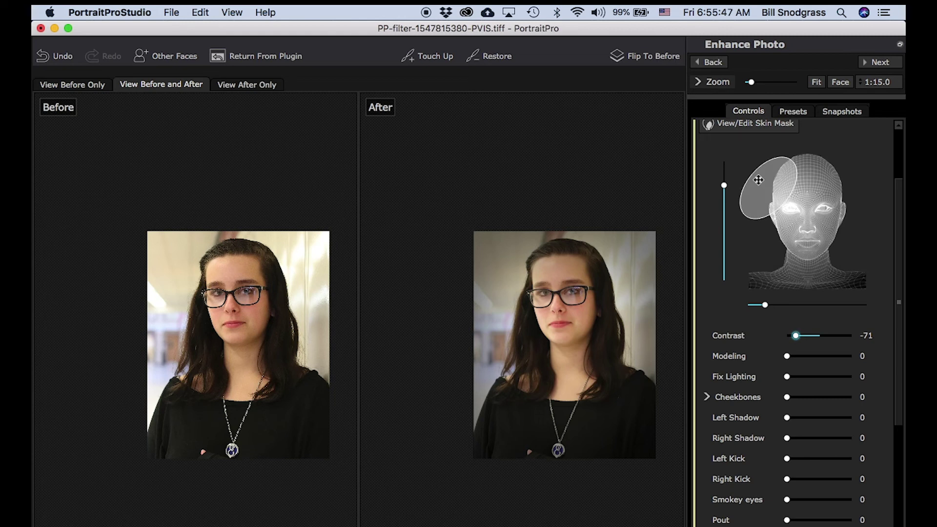
pyautogui.moveTo(765, 183); pyautogui.dragTo(815, 328)
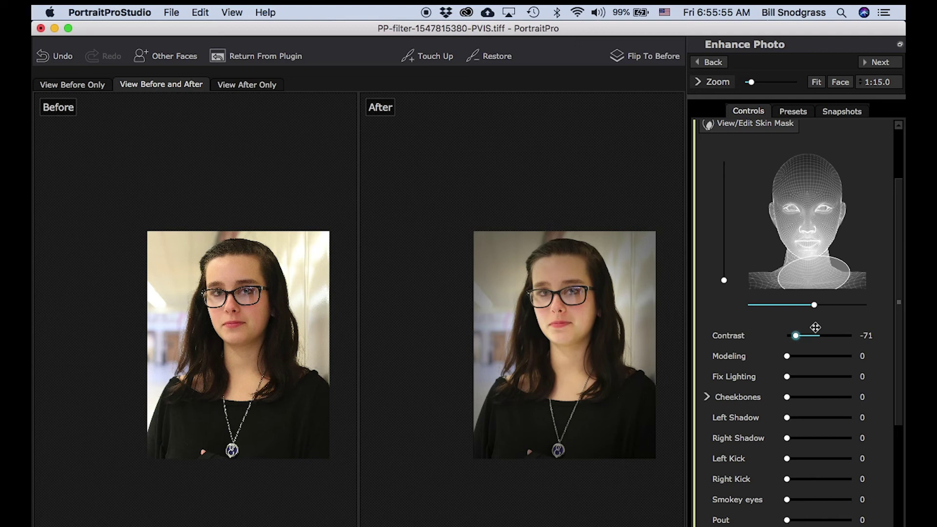
pyautogui.moveTo(815, 328); pyautogui.dragTo(782, 185)
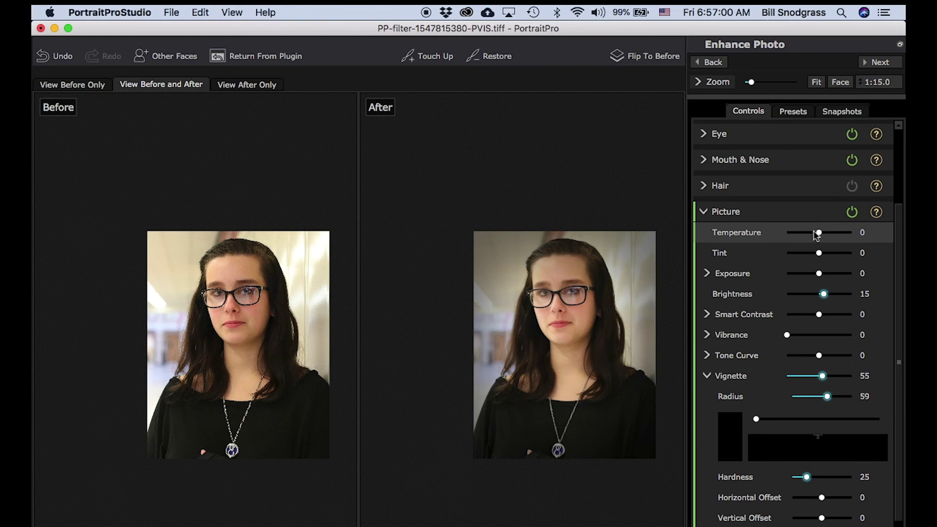
# Step: Set picture Temperature to 55 and Vibrance to 16
pyautogui.moveTo(821, 233); pyautogui.dragTo(838, 233)
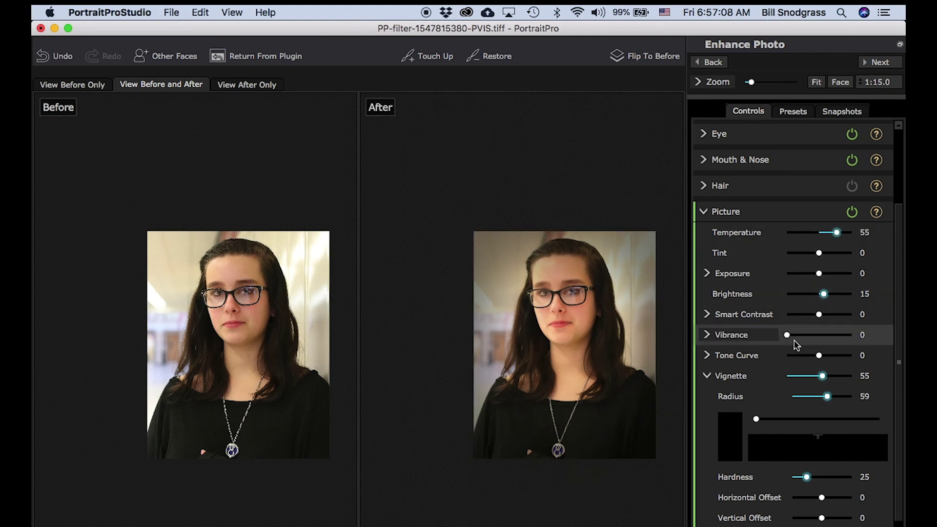
pyautogui.moveTo(787, 335); pyautogui.dragTo(796, 336)
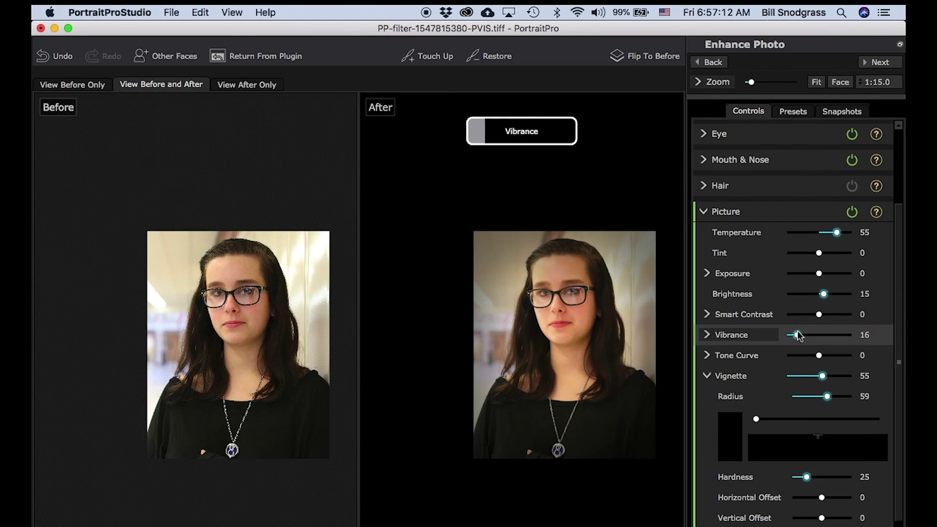
pyautogui.moveTo(797, 332); pyautogui.dragTo(796, 332)
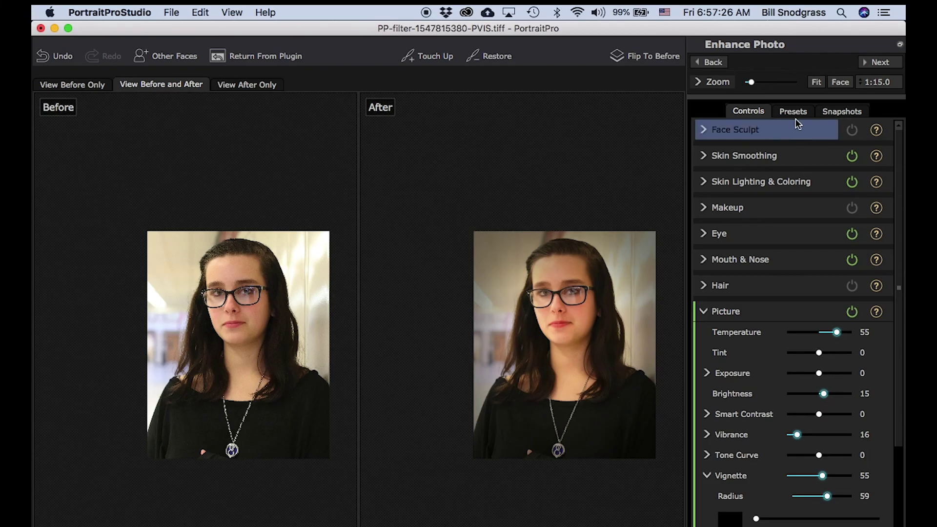
# Step: Compare the retouch against the original, then return the image to Photoshop
pyautogui.click(640, 57)
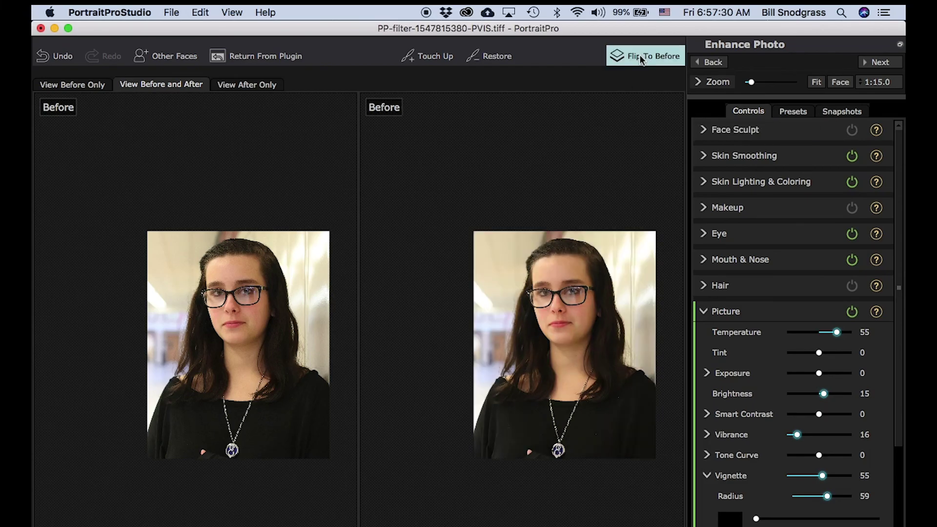
pyautogui.click(639, 55)
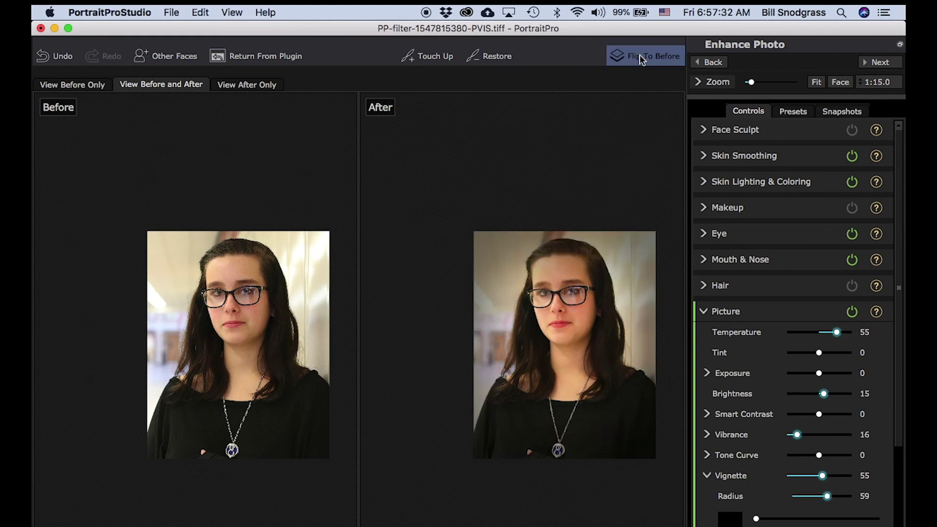
pyautogui.click(639, 56)
pyautogui.click(639, 56)
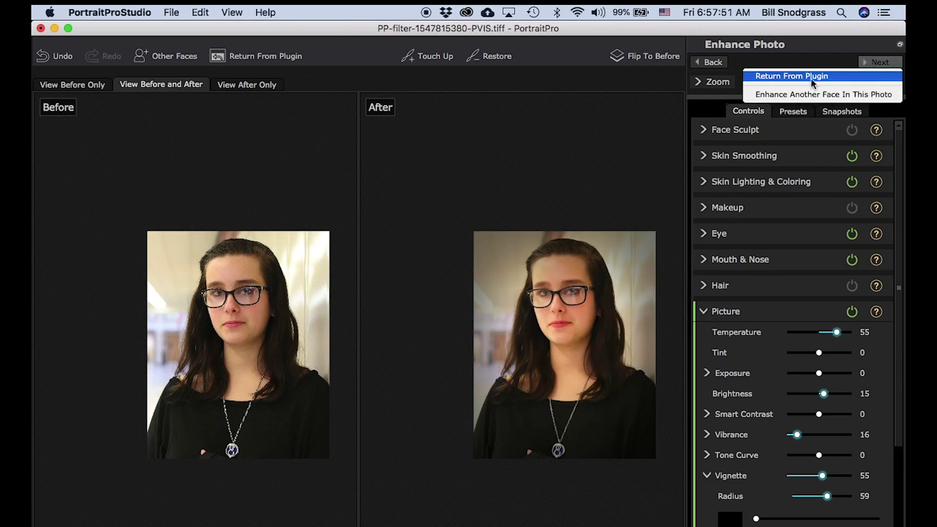
pyautogui.click(786, 77)
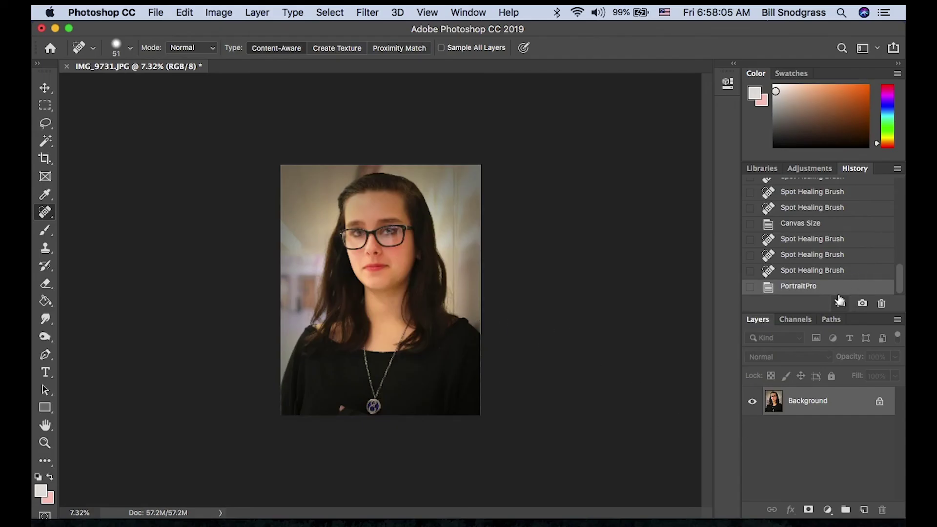
pyautogui.click(862, 271)
pyautogui.click(859, 287)
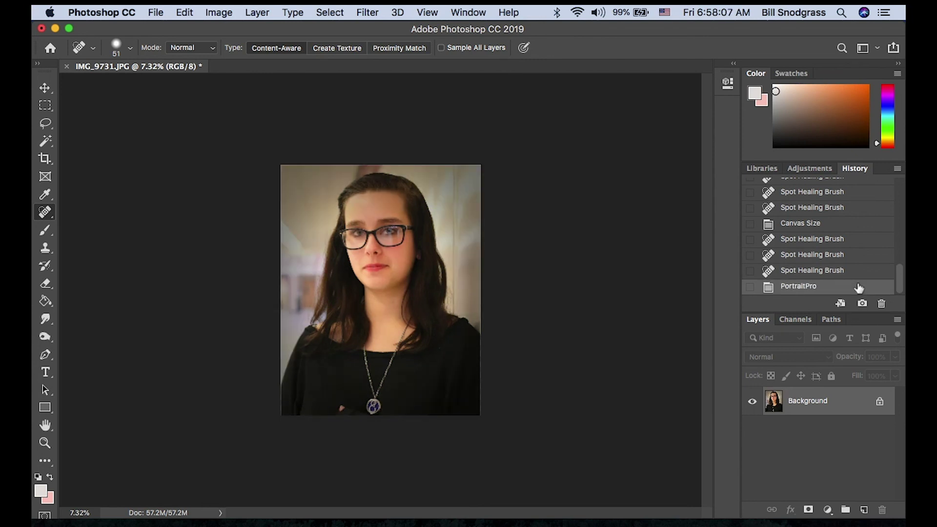